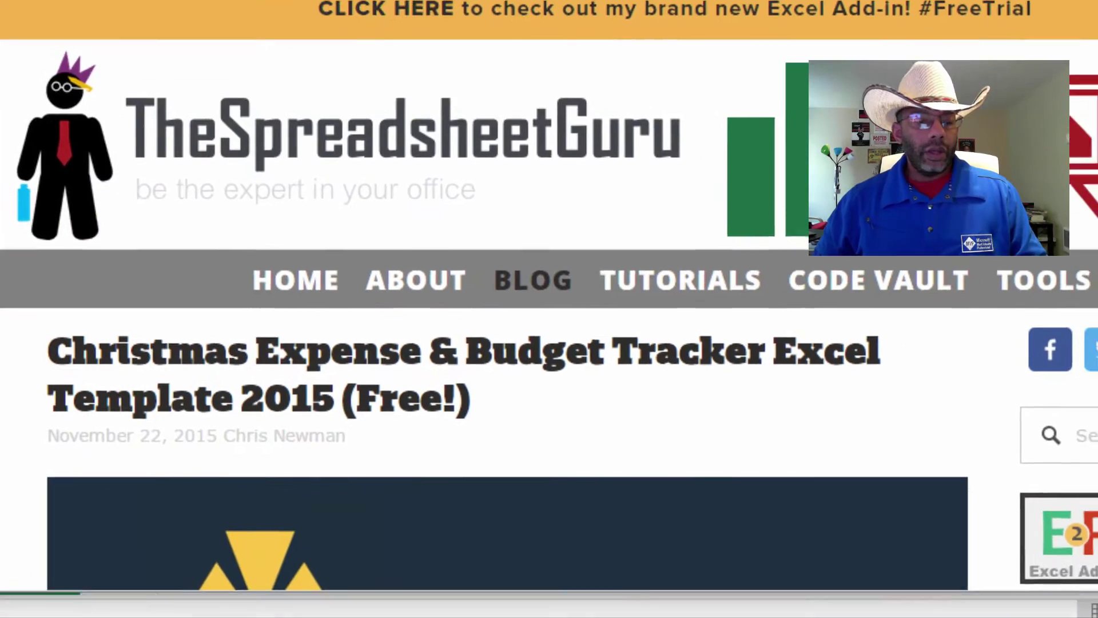
Step: Review the Christmas expense tracker article and the reader comments about sharing gift costs among family members
scroll(697, 235, down, 5)
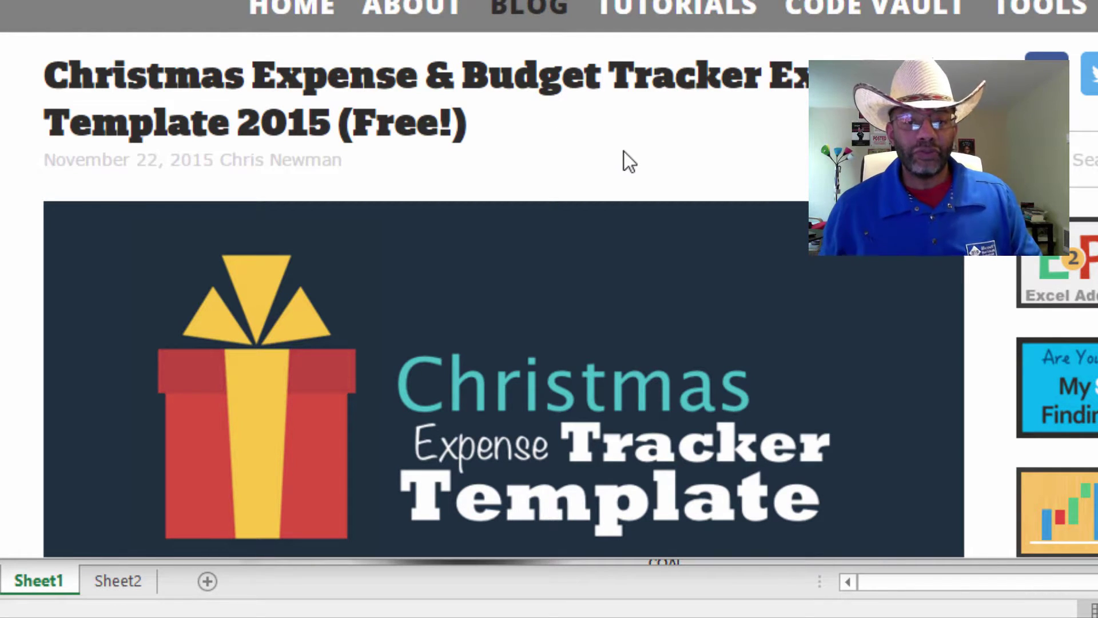
scroll(623, 151, down, 4)
scroll(623, 149, down, 9)
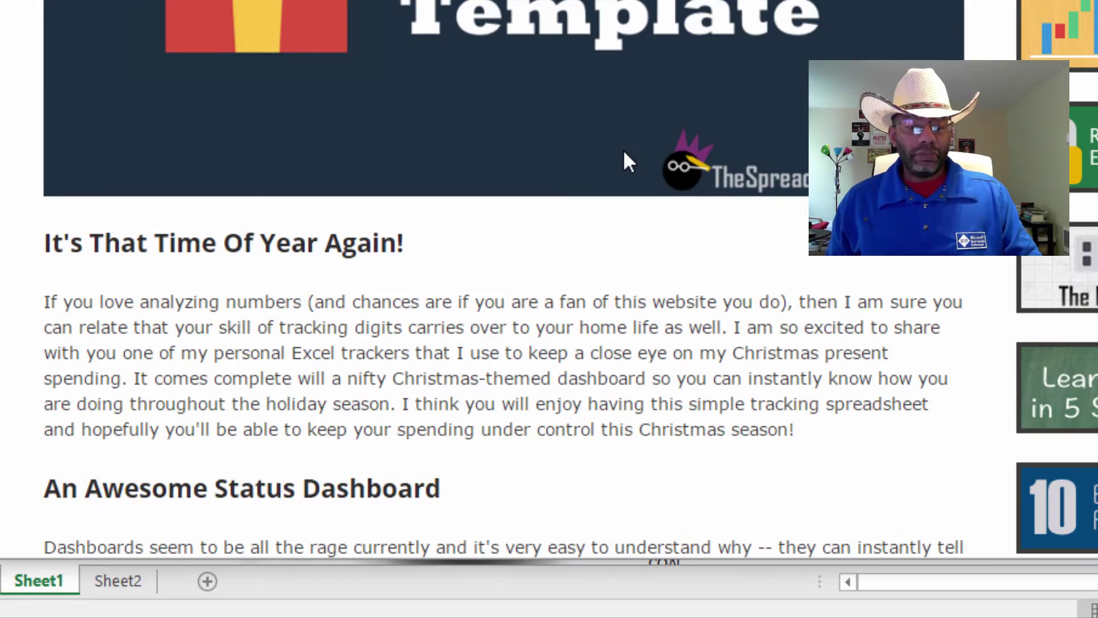
scroll(624, 151, down, 2)
scroll(623, 151, down, 15)
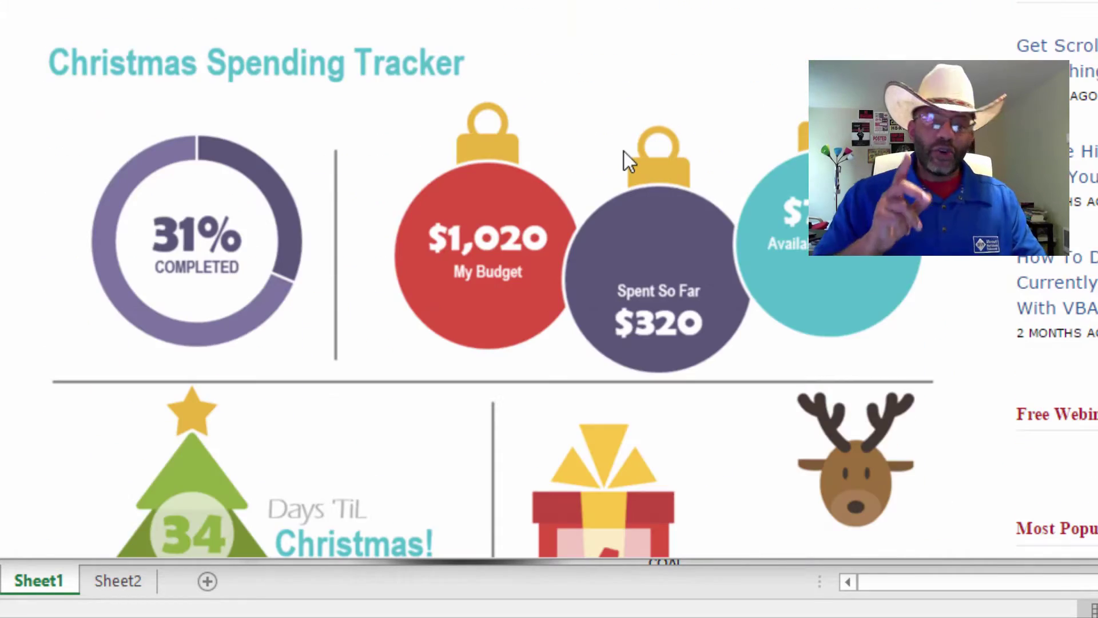
scroll(624, 151, down, 20)
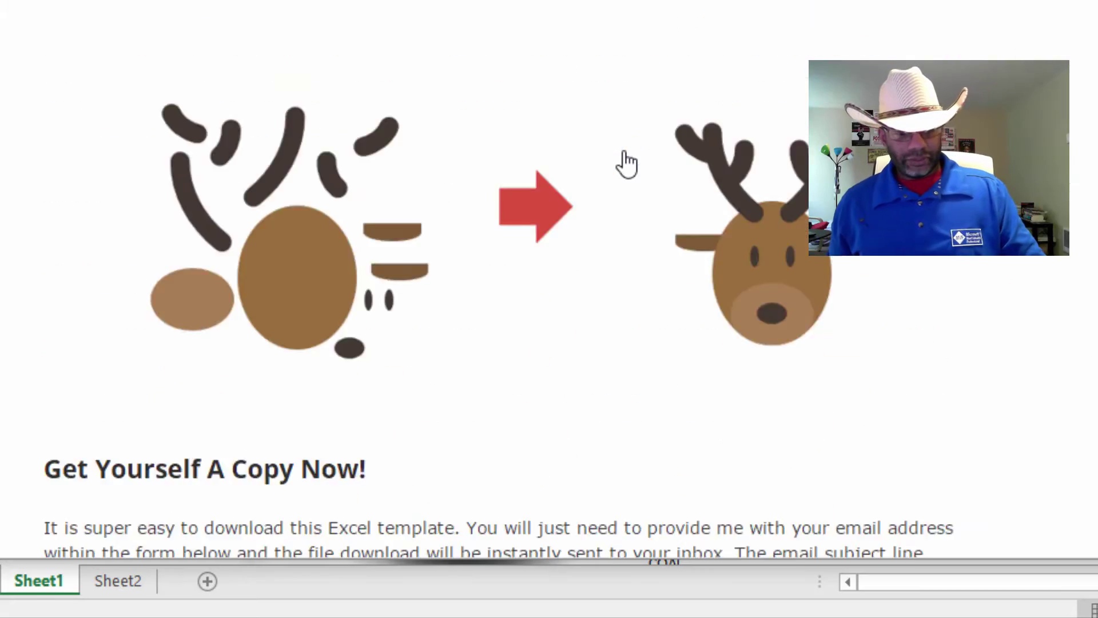
scroll(624, 151, down, 10)
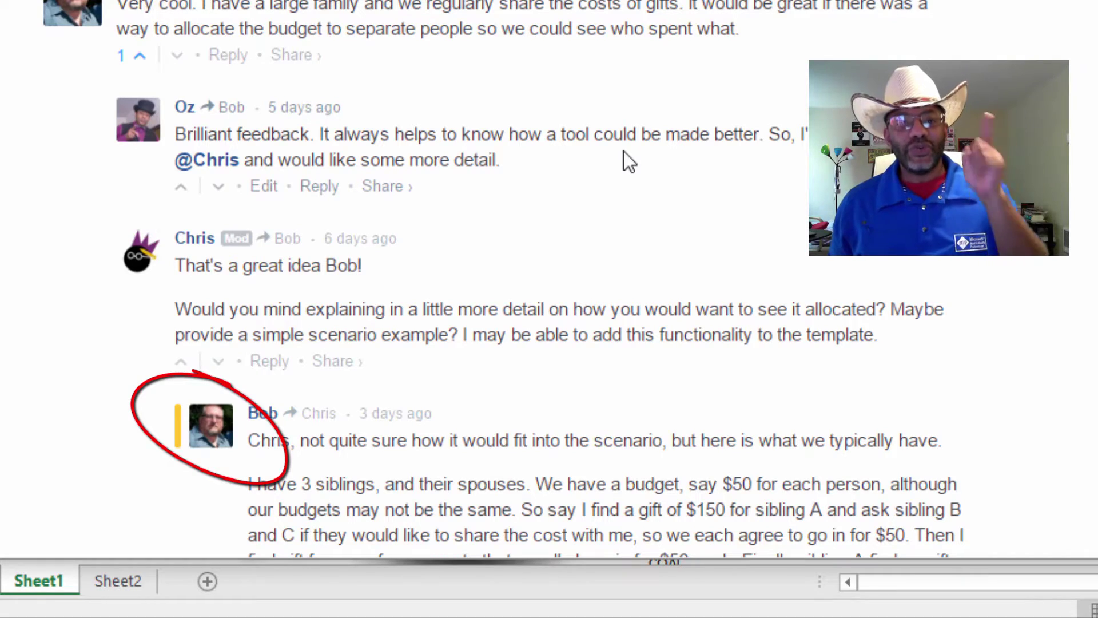
scroll(623, 151, down, 2)
scroll(637, 151, down, 4)
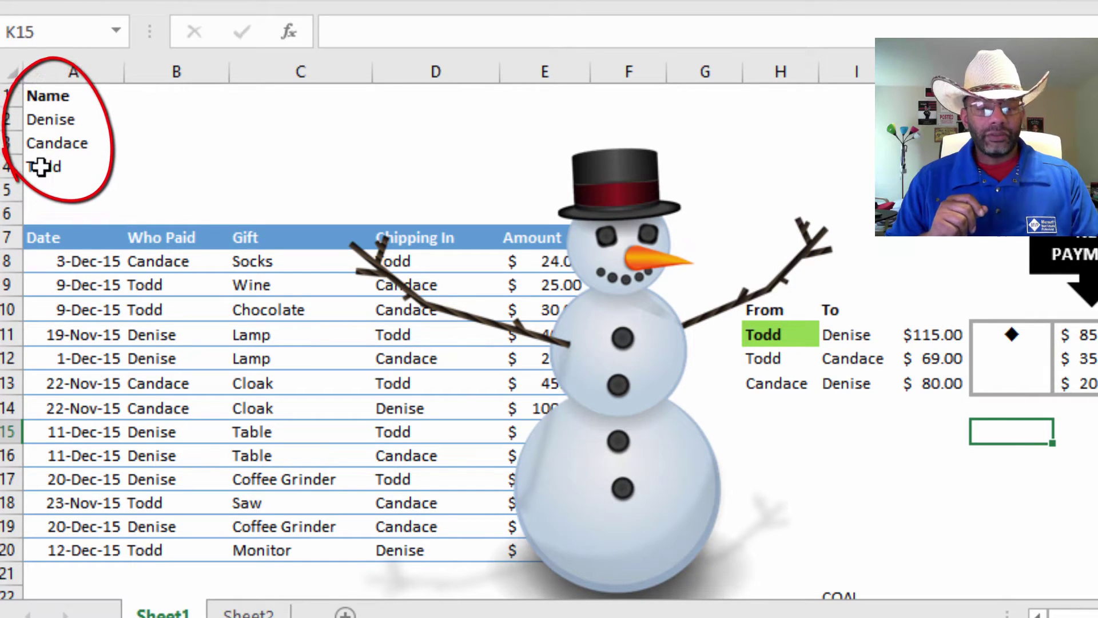
Step: Delete the snowman picture covering the gift table
click(498, 177)
drag(468, 160, 1052, 331)
key(Delete)
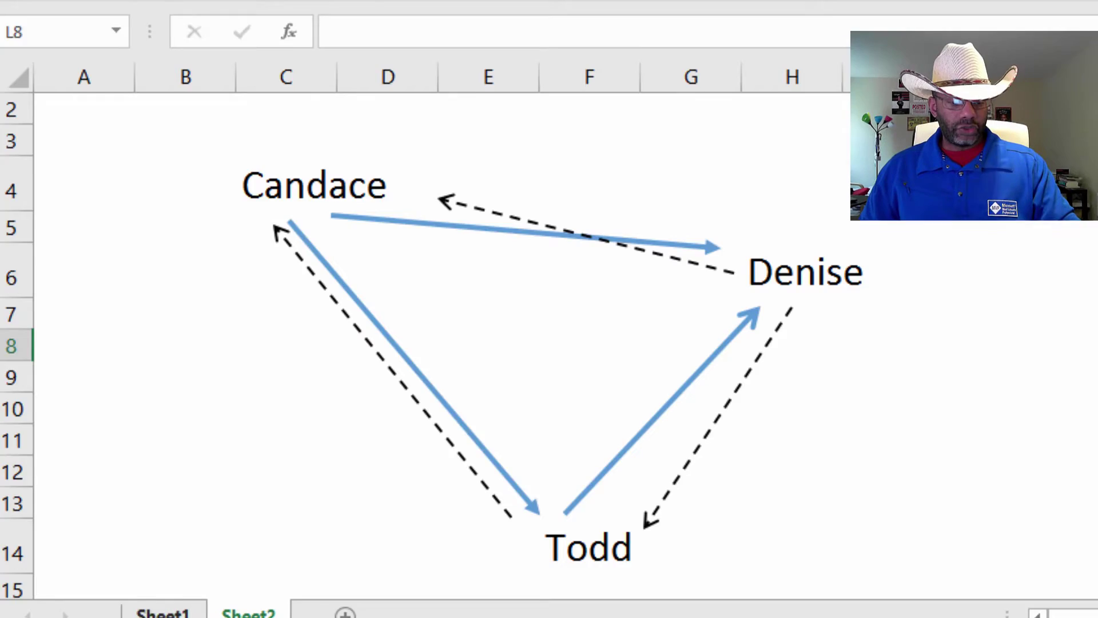
Step: Examine on Sheet1 who paid, who is chipping in and the amount for the gifts in rows 8 to 12
click(163, 611)
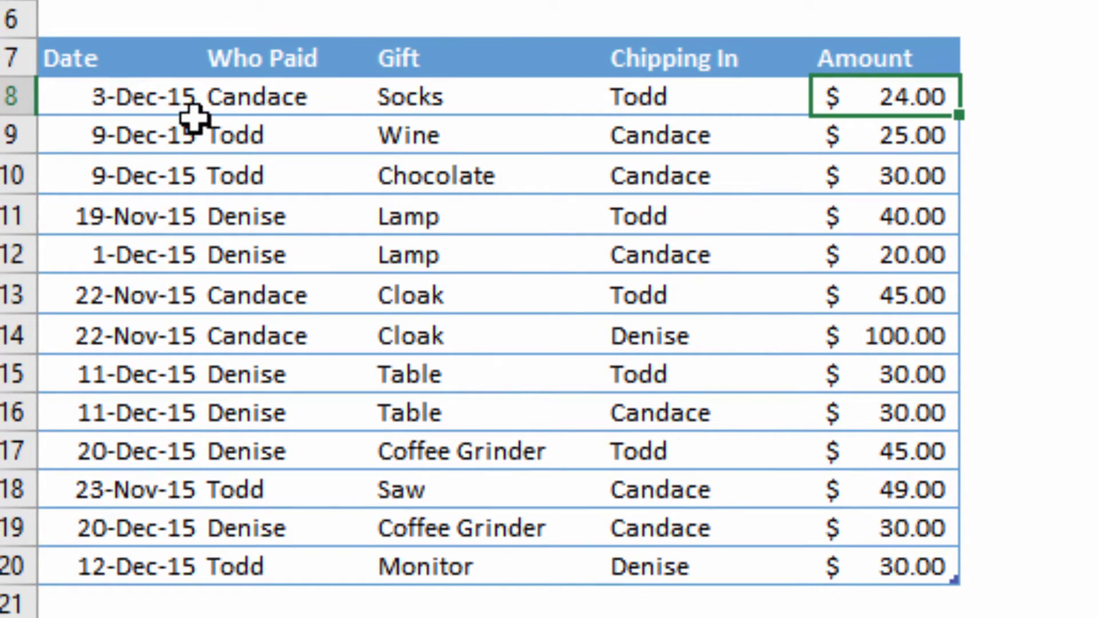
click(265, 104)
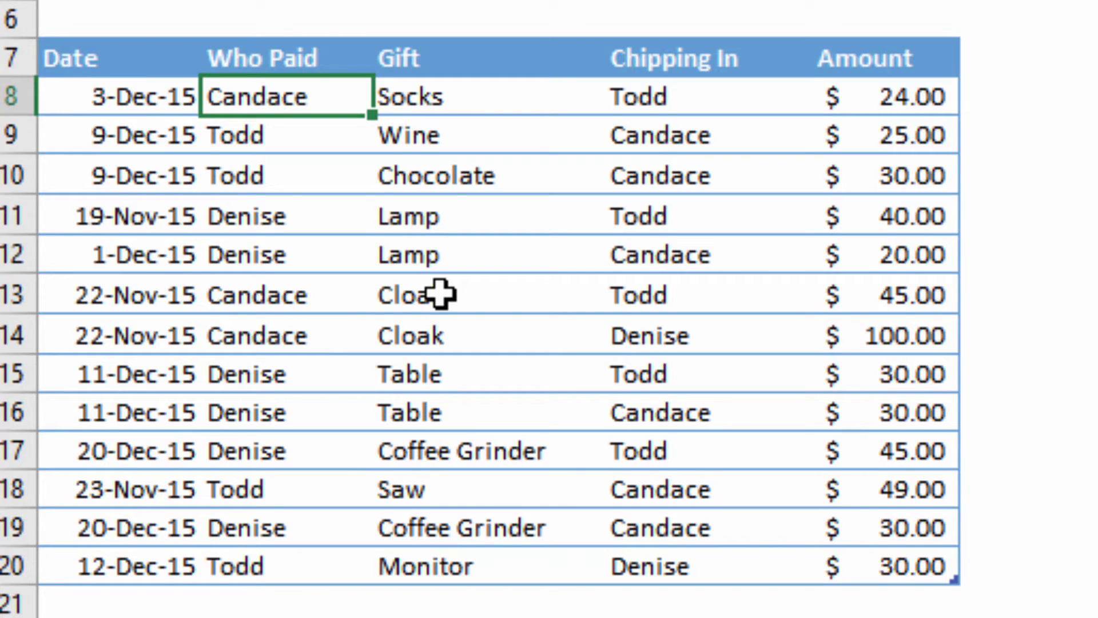
click(651, 102)
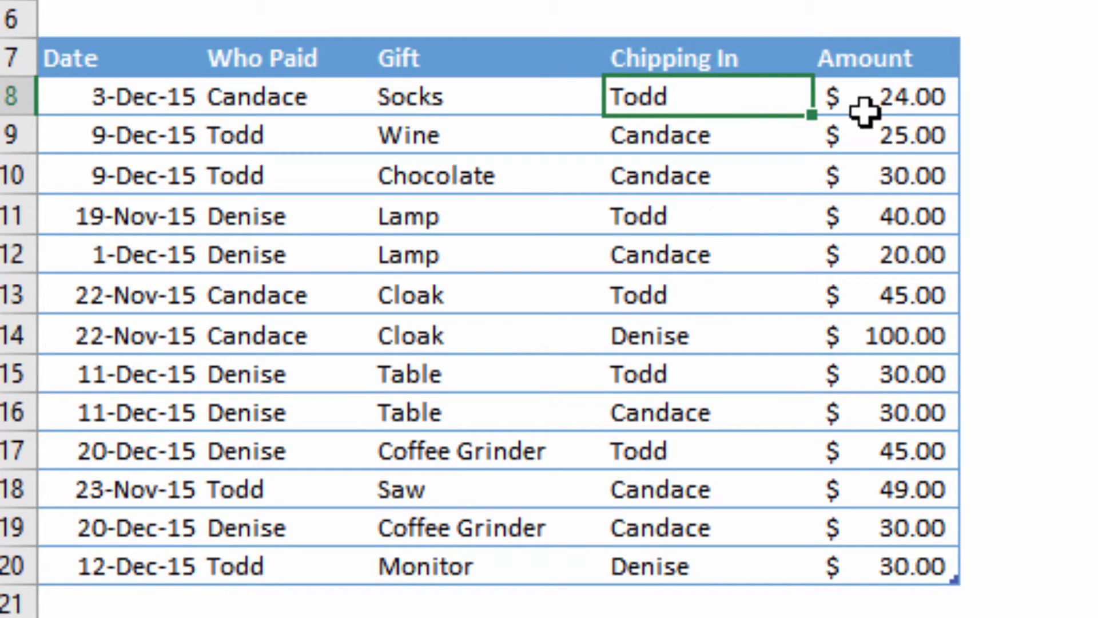
click(275, 136)
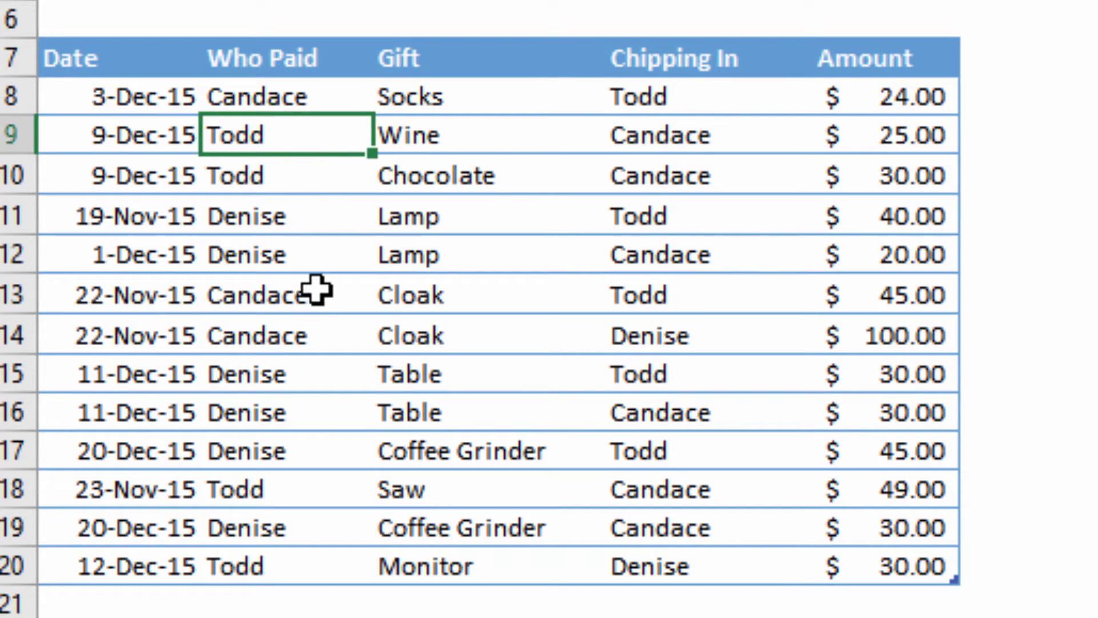
click(649, 136)
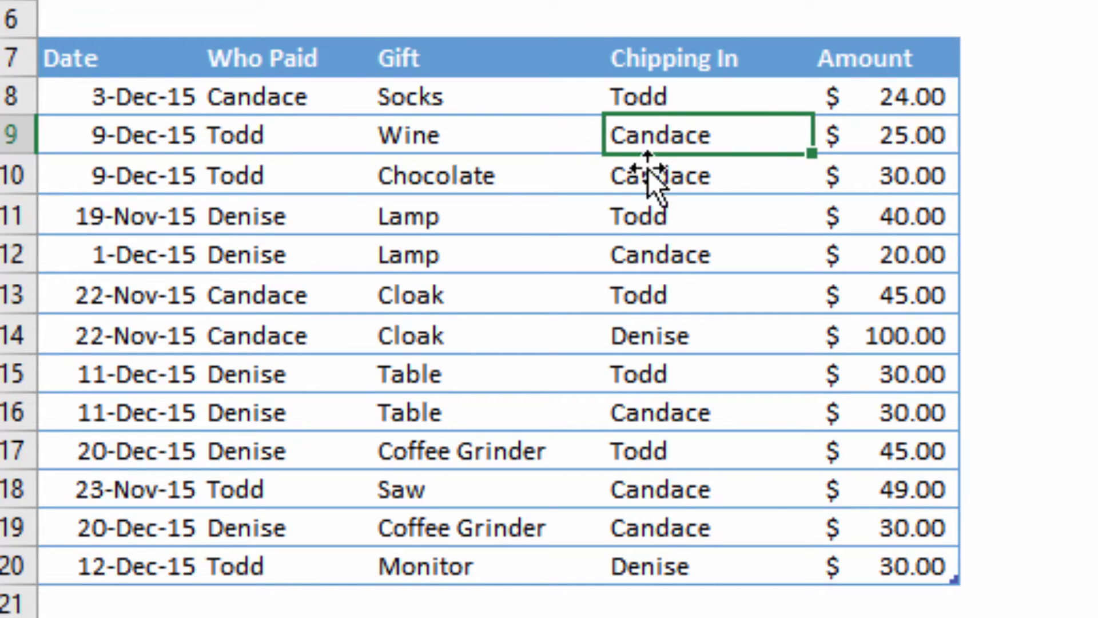
click(879, 140)
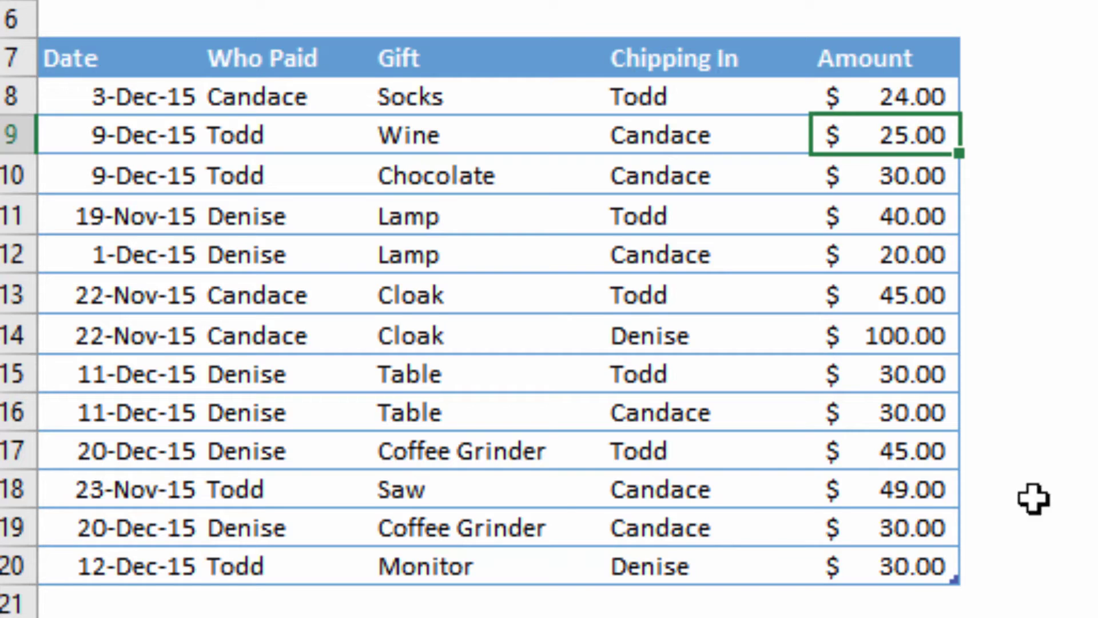
click(222, 216)
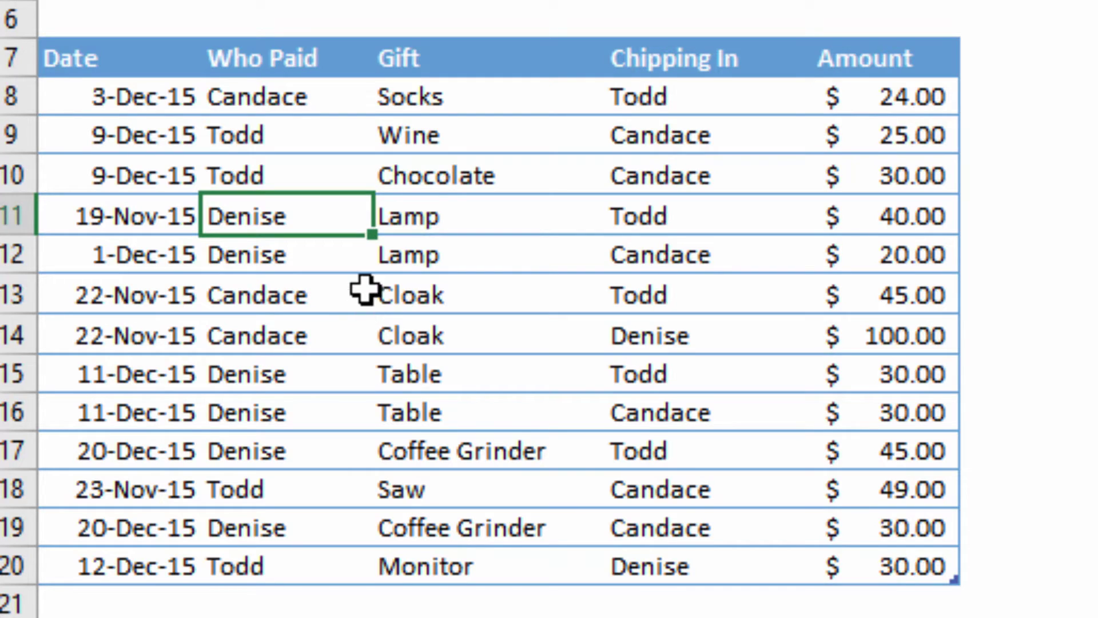
click(632, 218)
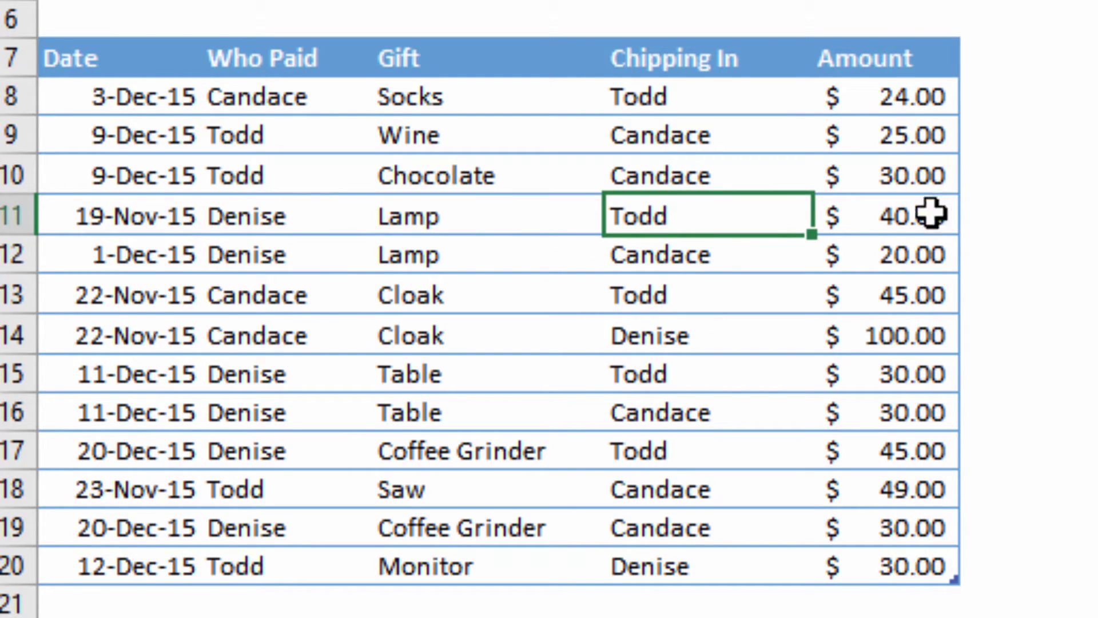
click(895, 214)
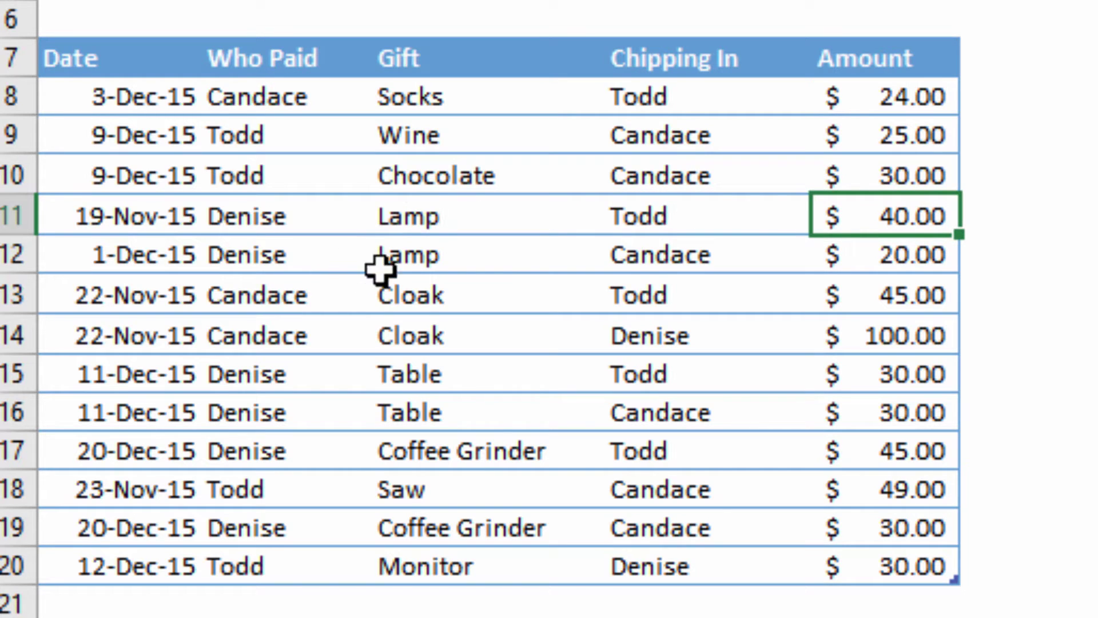
click(655, 255)
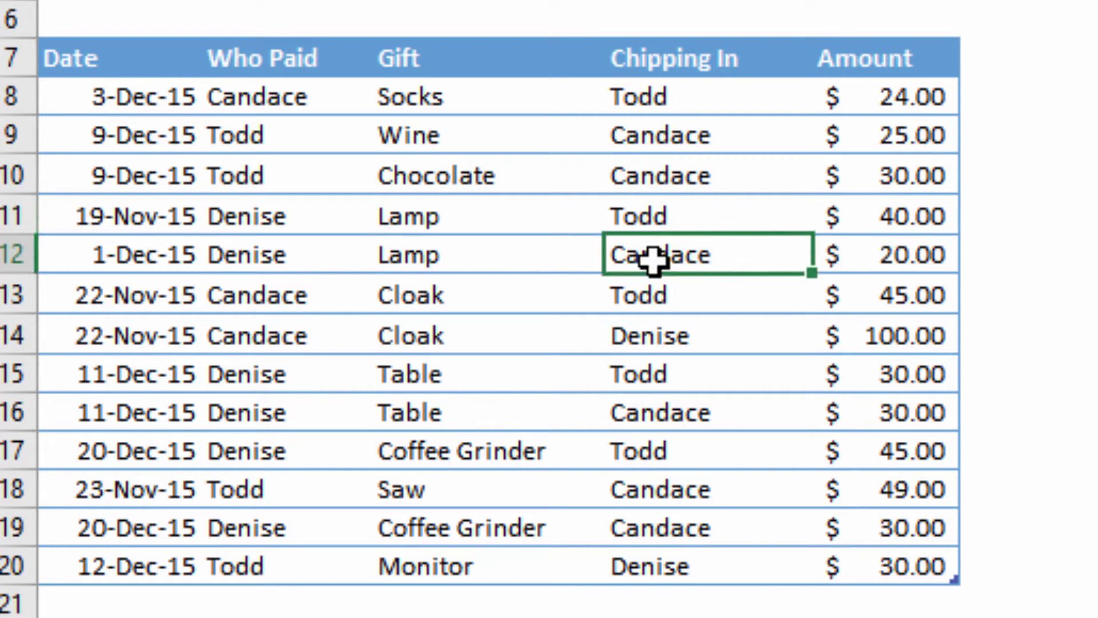
click(886, 261)
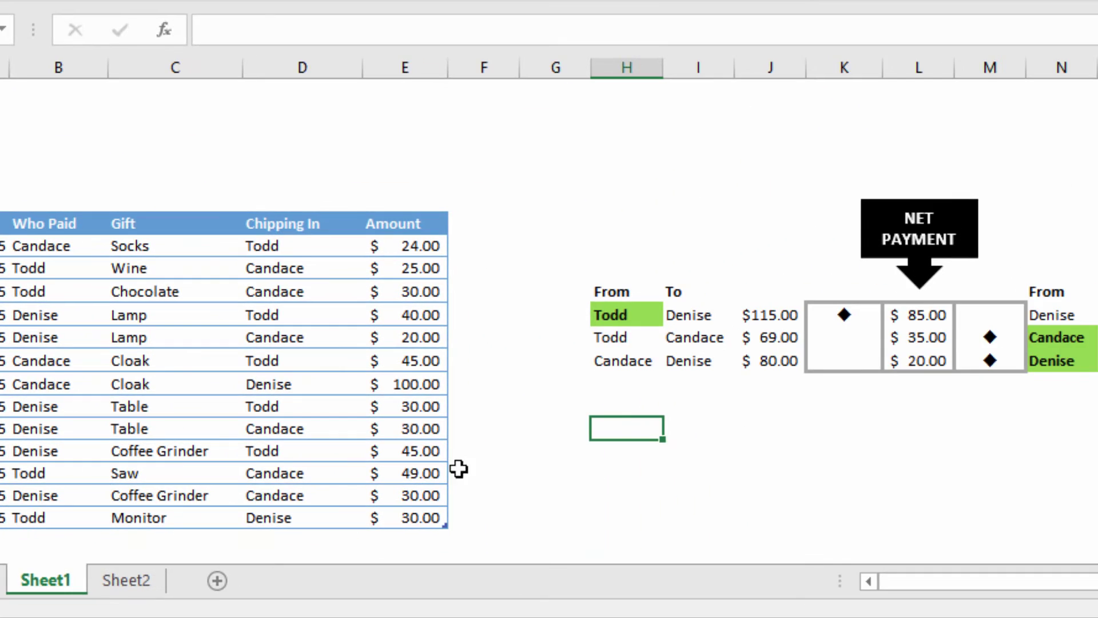
Step: Fill H16 and I16 with the same From and To names as the first row of the first payment list
text(Todd)
key(Tab)
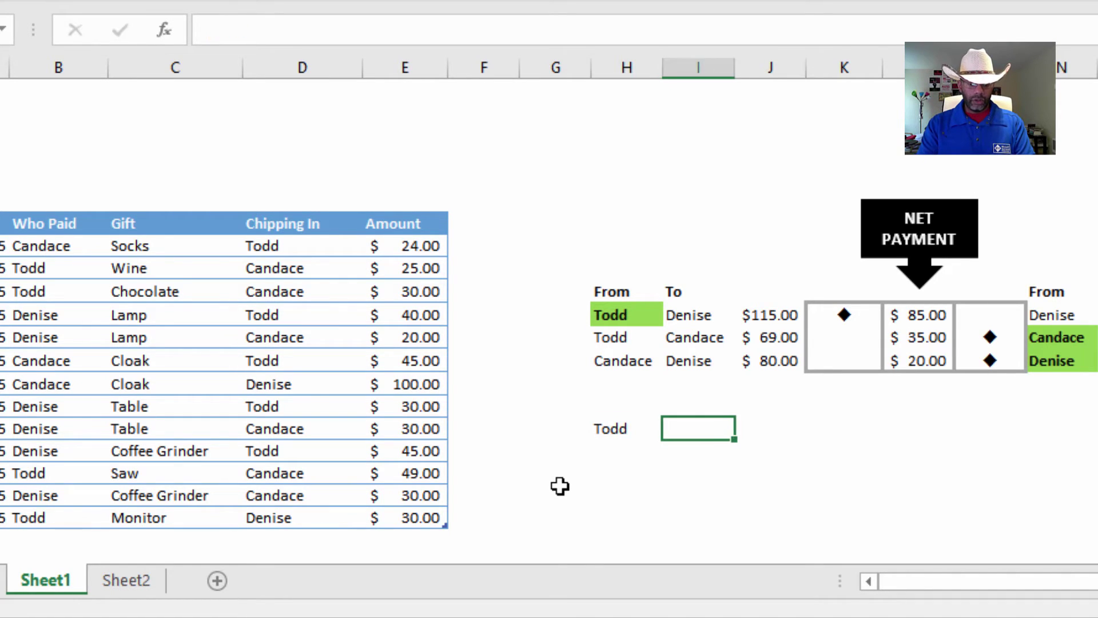
text(Denise)
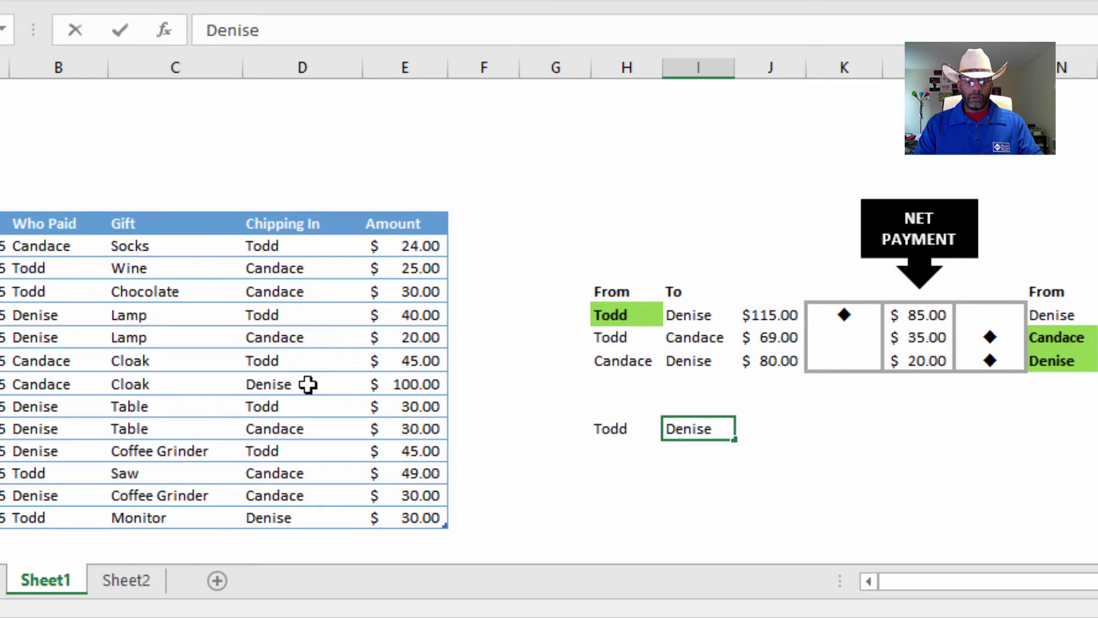
key(Tab)
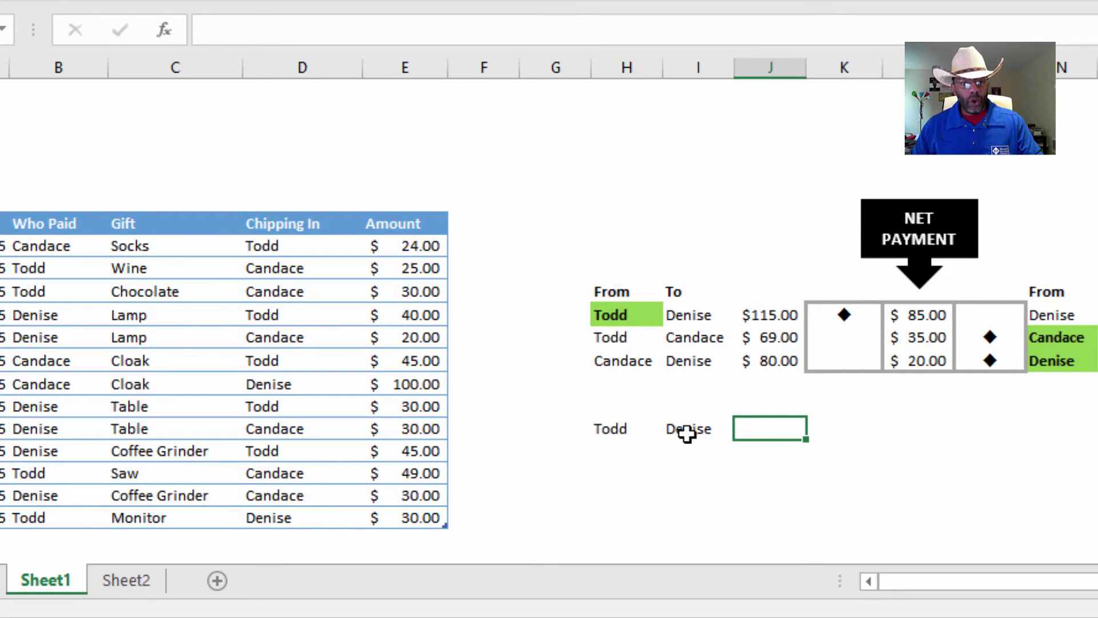
Step: Start a SUMIFS formula in J16 with the gift table's Amount column, Table1[Amount], as the sum range
text(=)
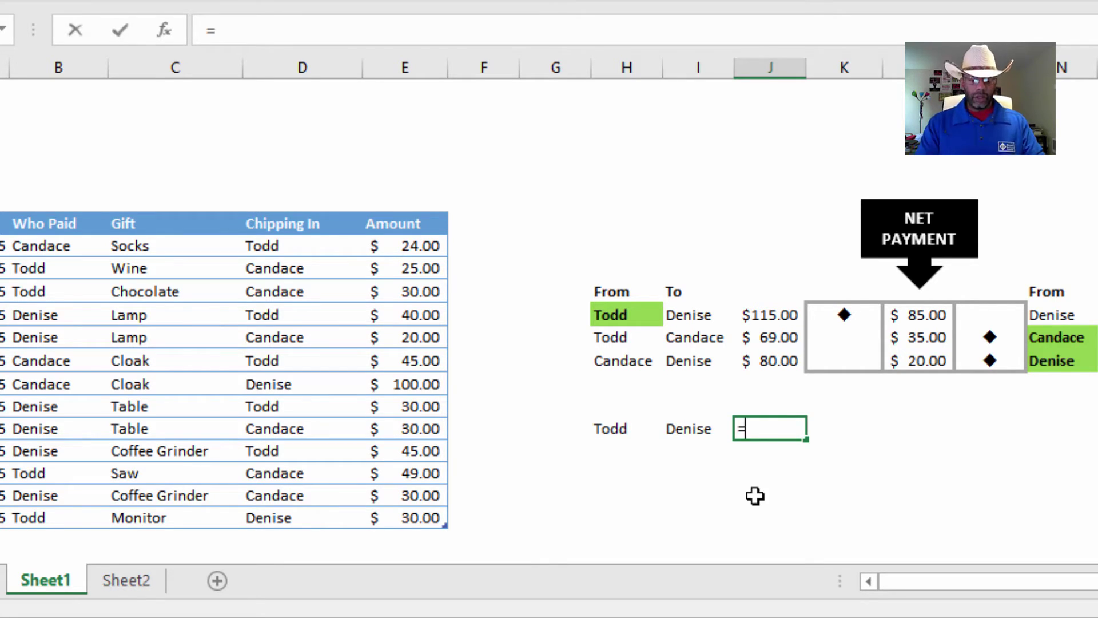
text(sumifs()
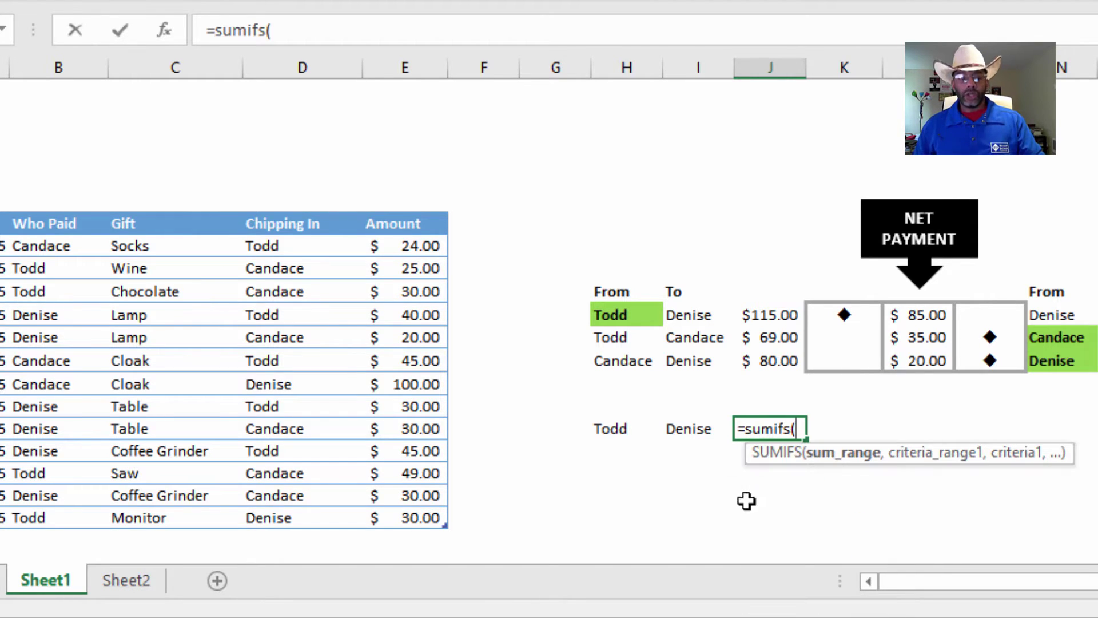
click(403, 246)
drag(403, 246, 423, 509)
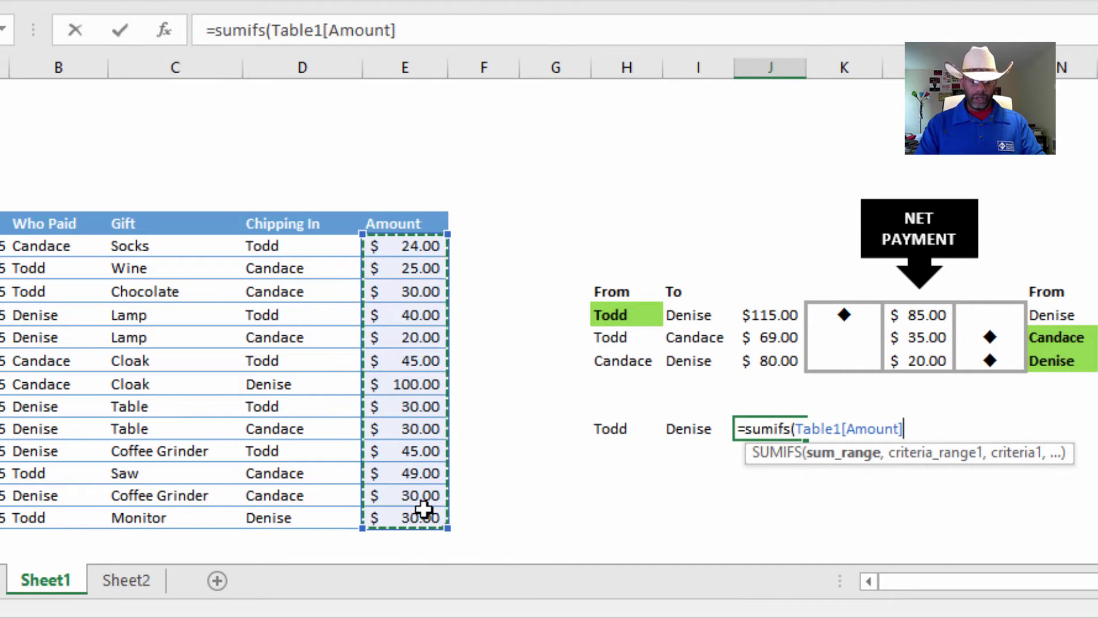
text(,)
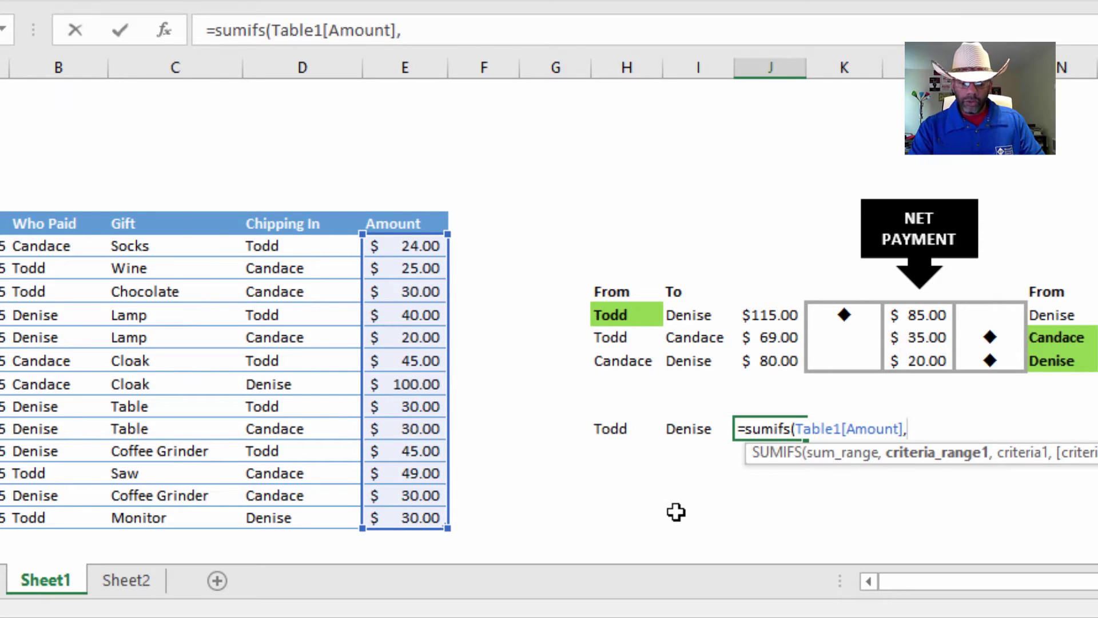
Step: Add Table1[Chipping In] as the formula's first criteria range, matched against the From name in H16
click(284, 246)
drag(284, 245, 296, 515)
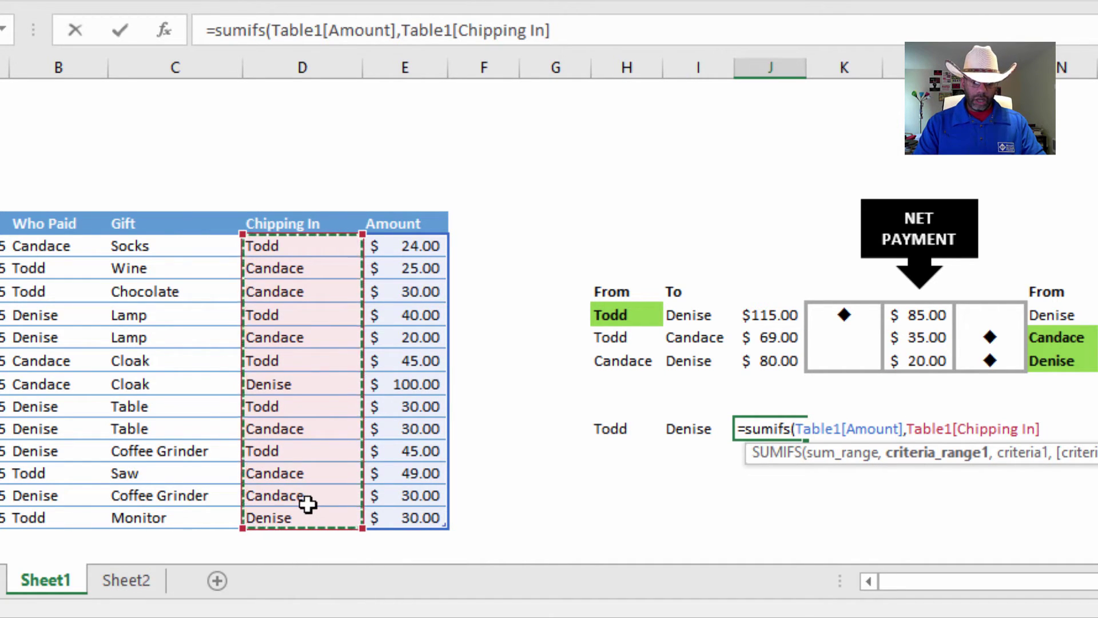
text(,)
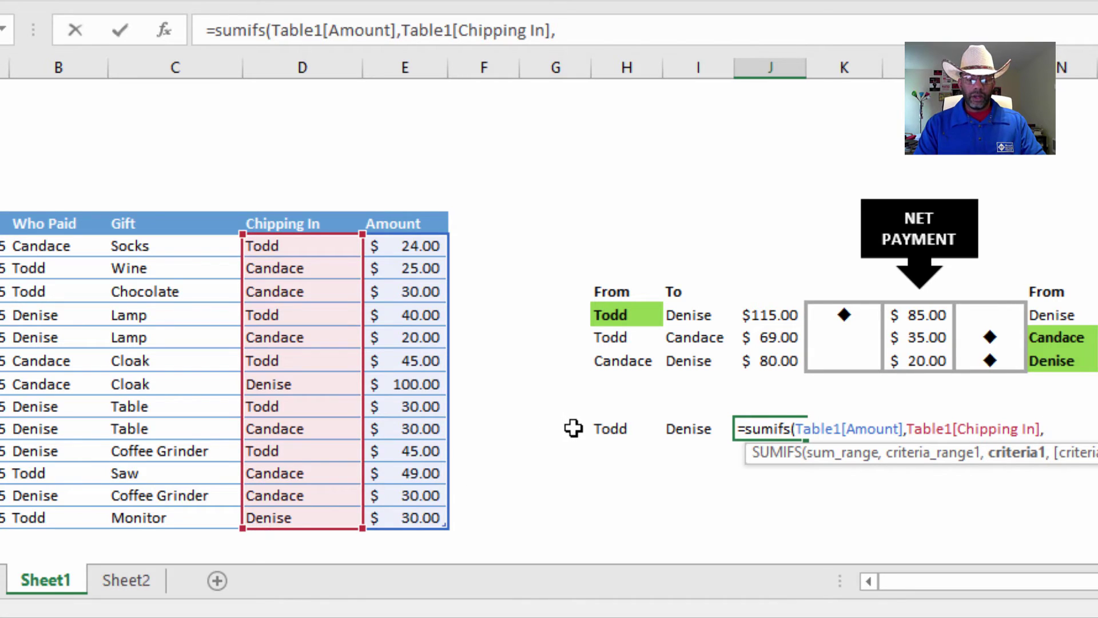
click(611, 430)
text(,)
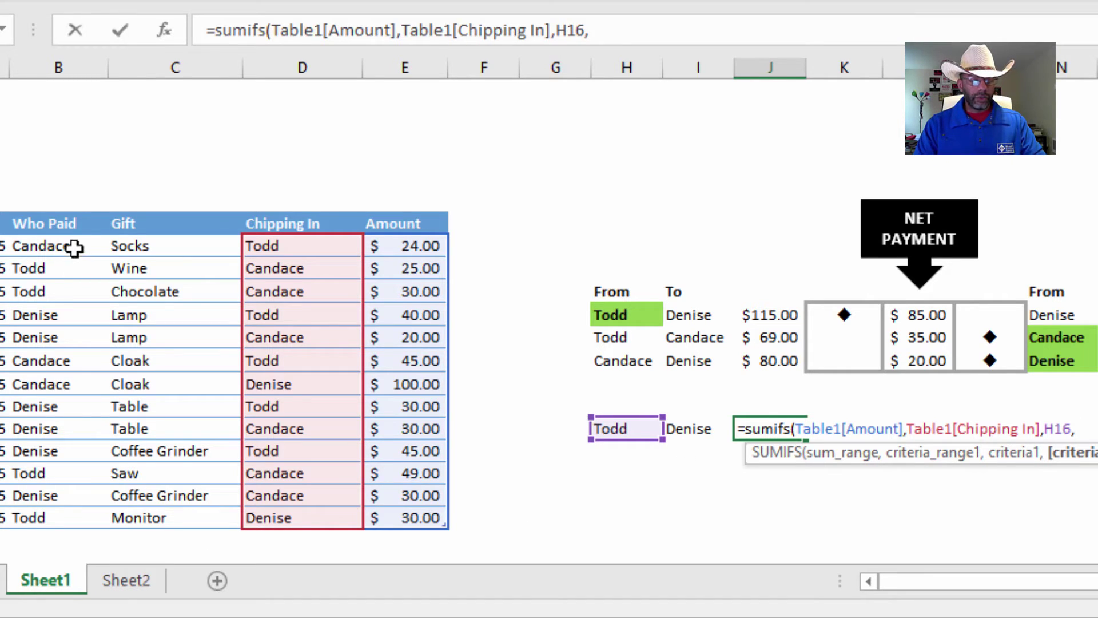
Step: Add Table1[Who Paid] as the second criteria range, matched against the To name in I16, and complete the formula
drag(70, 246, 66, 511)
text(,)
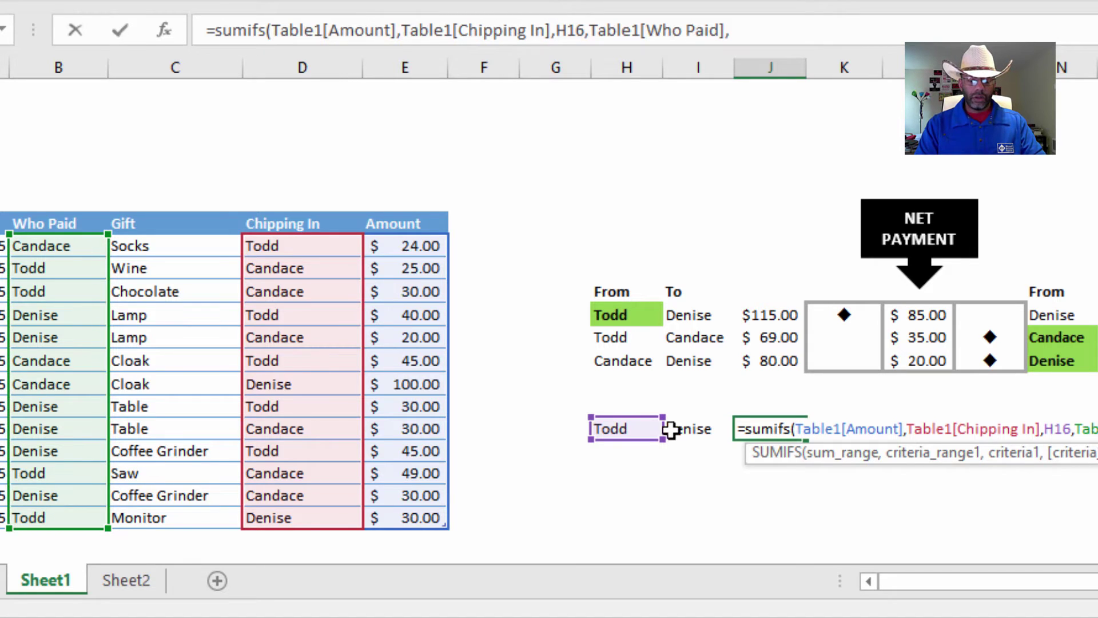
click(691, 429)
text())
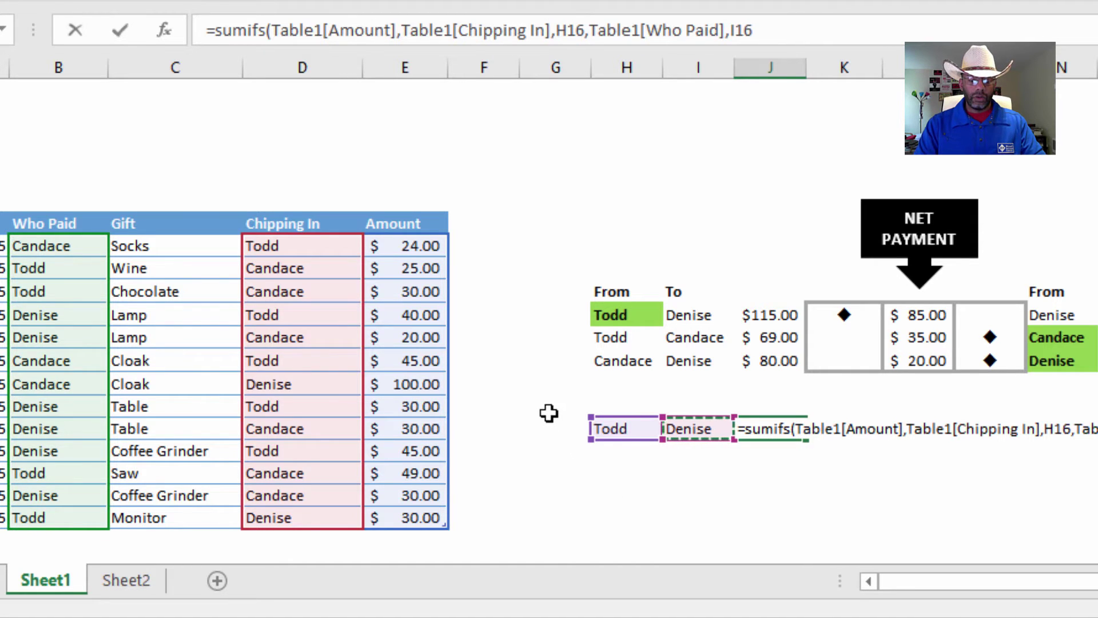
key(Return)
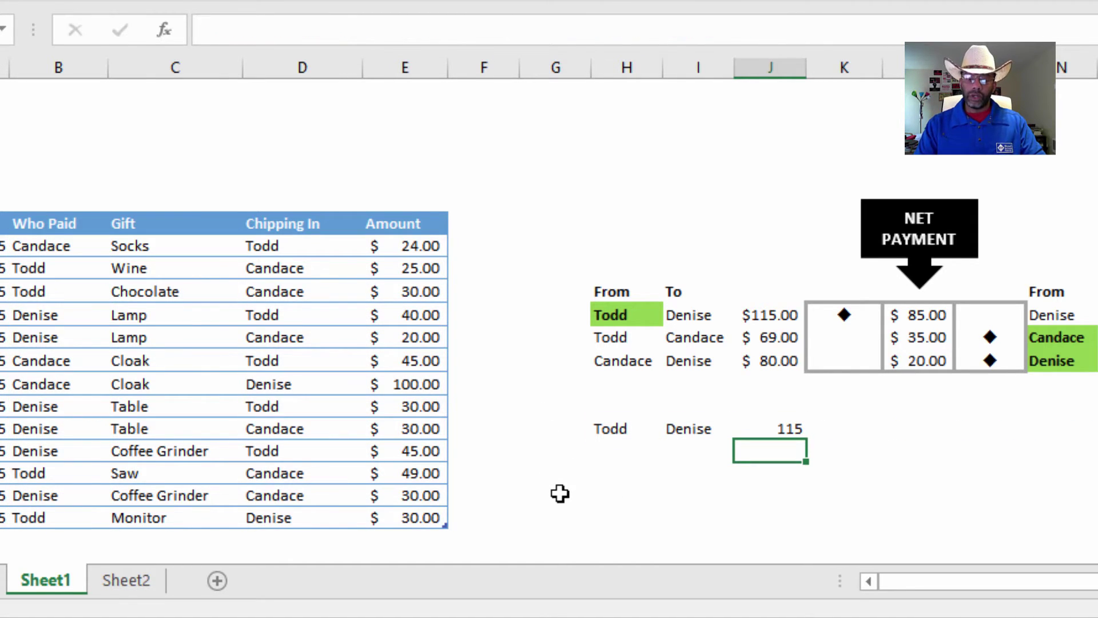
Step: Fill N16 and O16 with the names from H16 and I16 in reversed From and To order
click(1001, 430)
click(1060, 433)
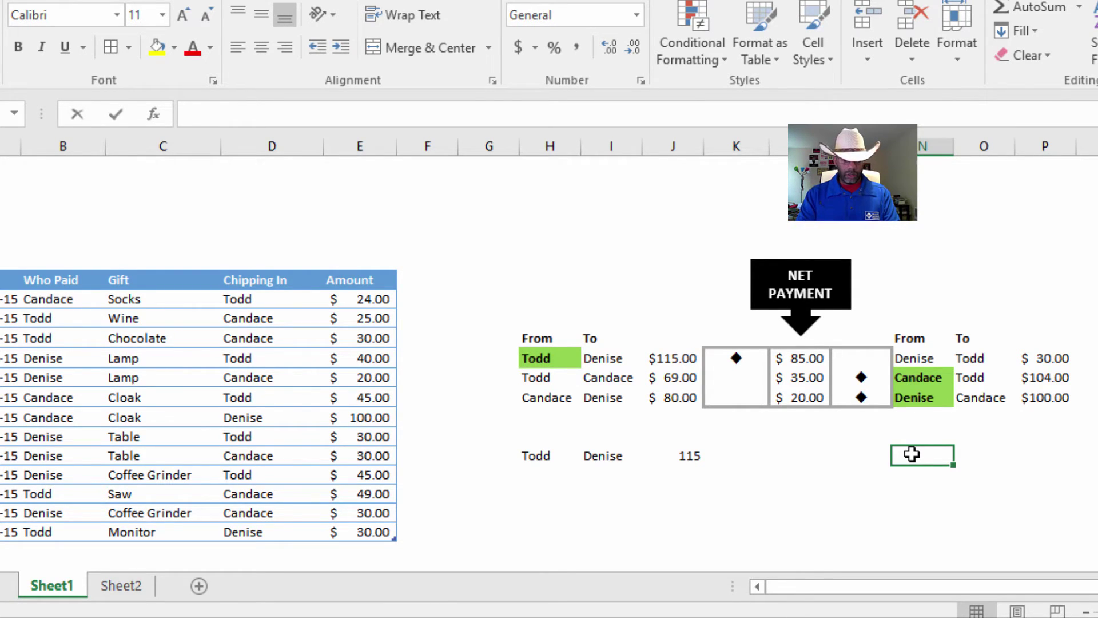
text(Denise)
key(Tab)
text(To)
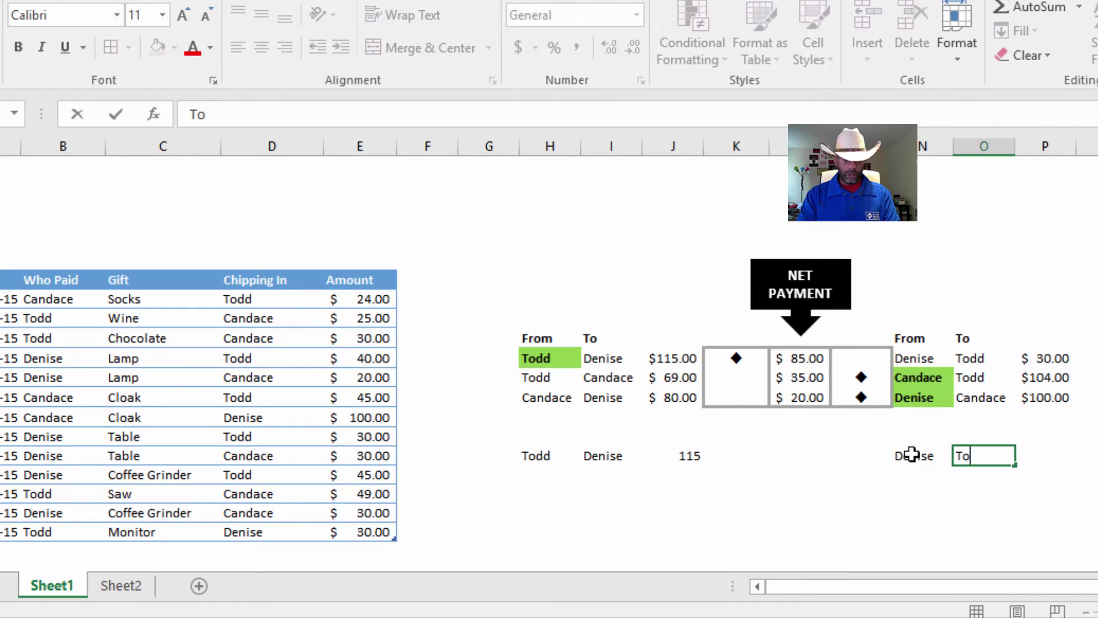
key(Tab)
Step: Start a SUMIFS formula in P16 with the gift table's Amount column, Table1[Amount], as the sum range
text(=sumifs()
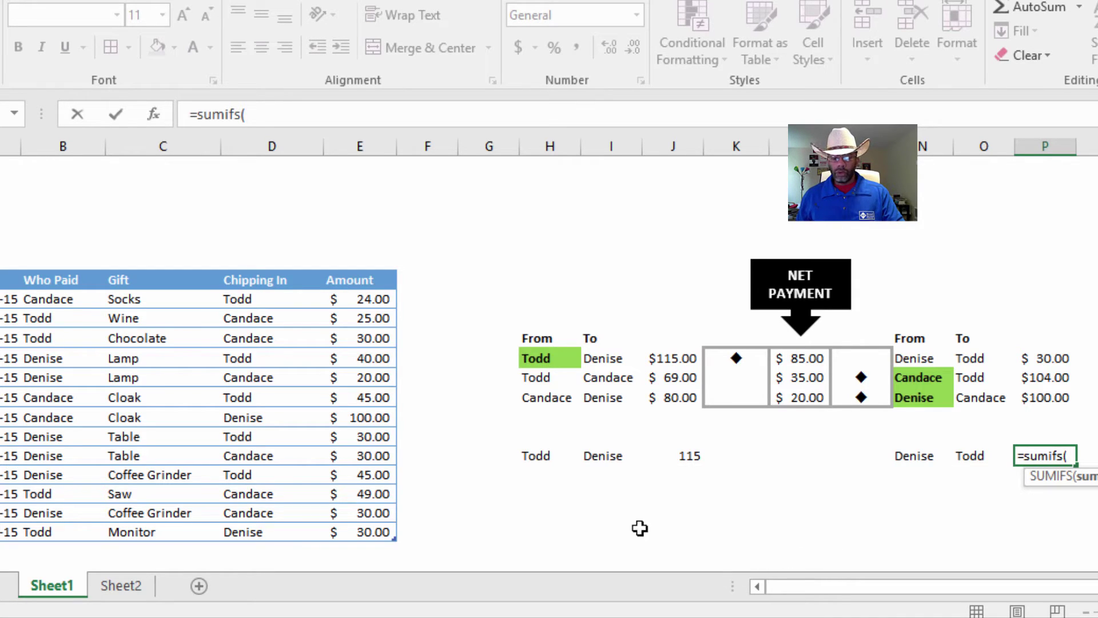
drag(359, 299, 355, 532)
text(,)
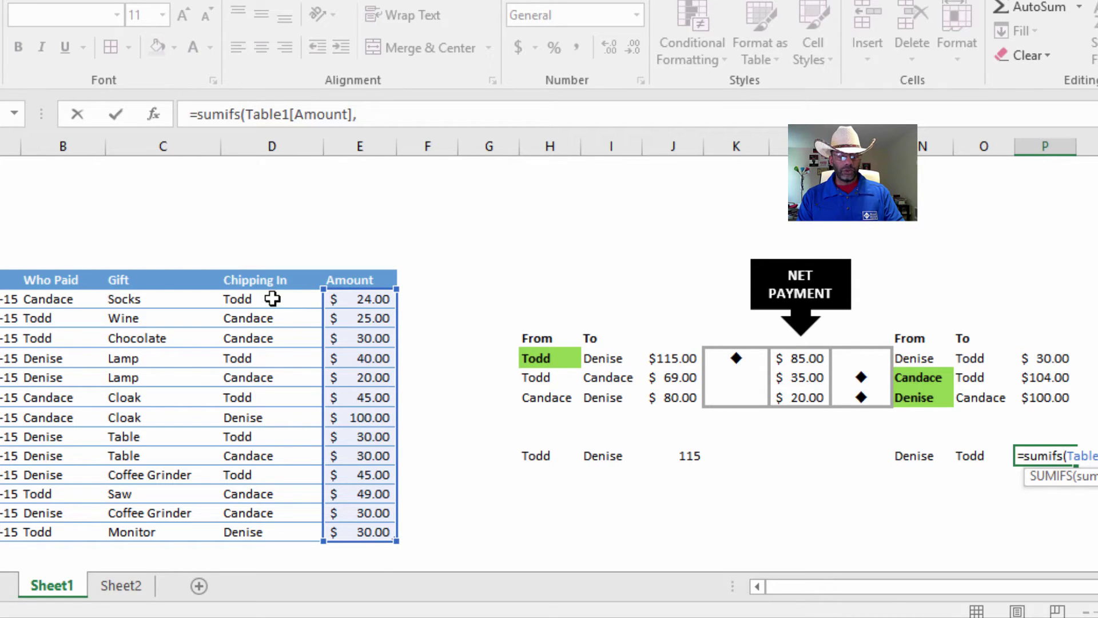
Step: Add Table1[Chipping In] as the first criteria range of the P16 formula, matched against the From name in N16
drag(272, 298, 265, 534)
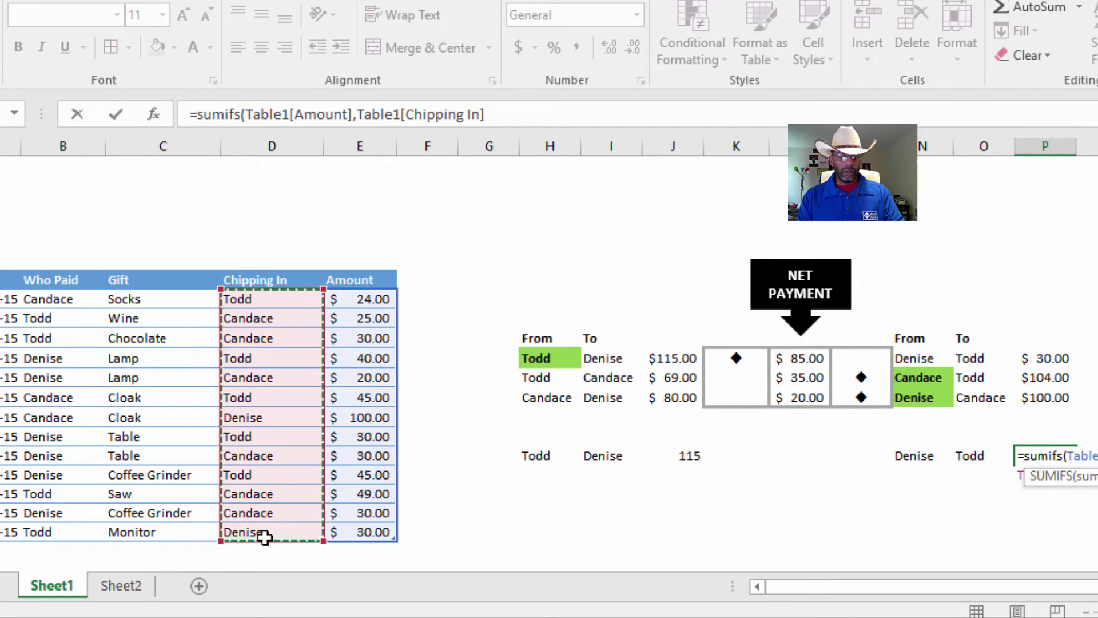
text(,)
click(913, 455)
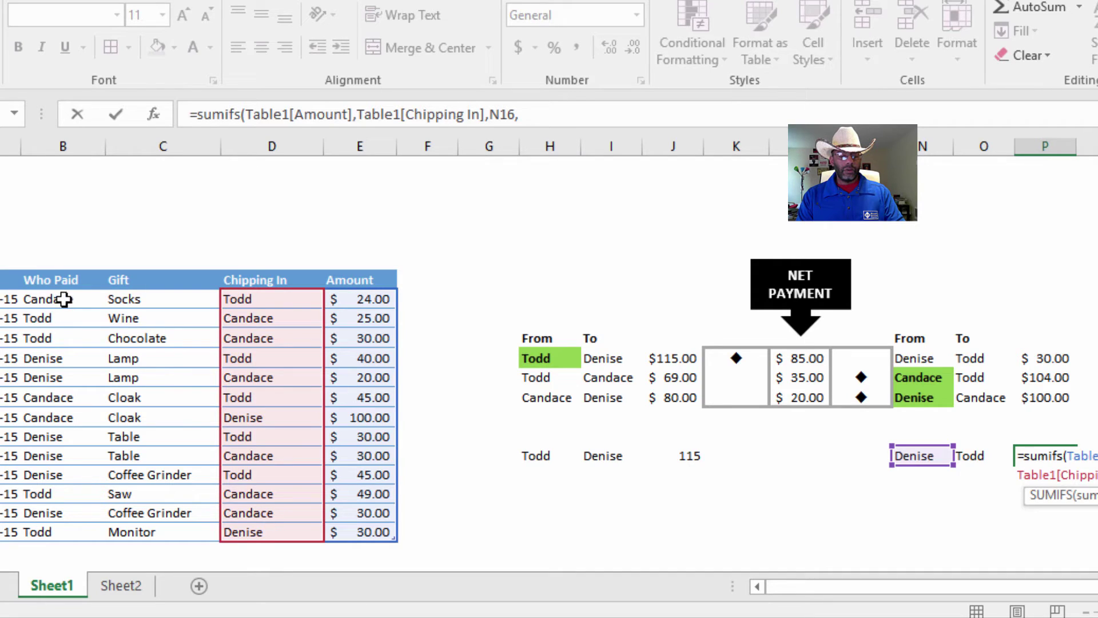
Step: Add Table1[Who Paid] as the second criteria range, matched against the To name in O16, and complete the P16 formula
drag(64, 298, 58, 531)
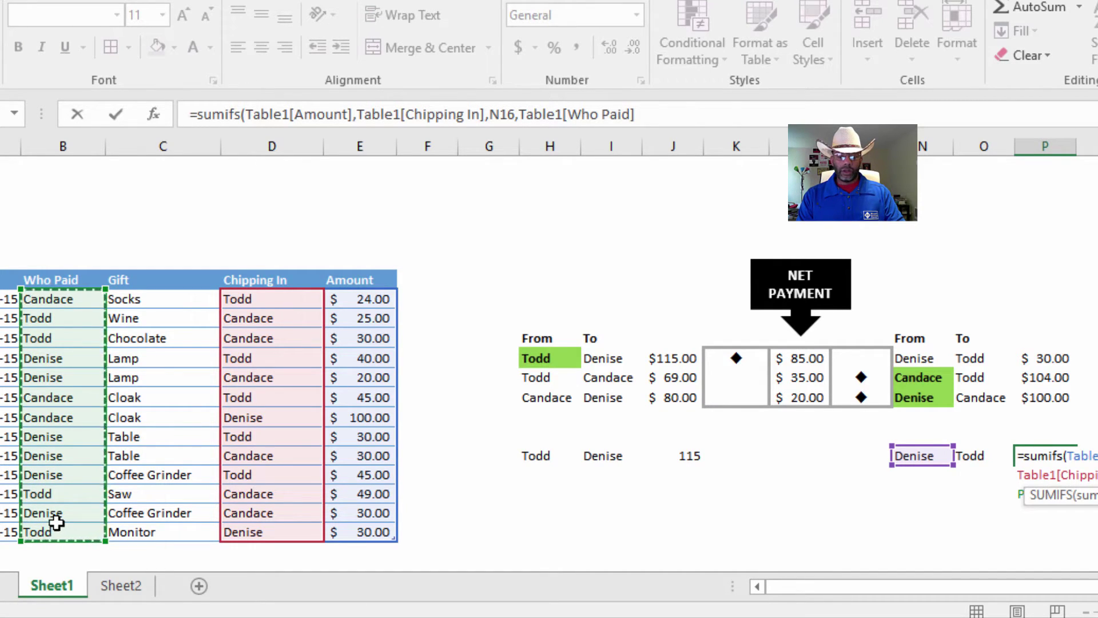
text(,)
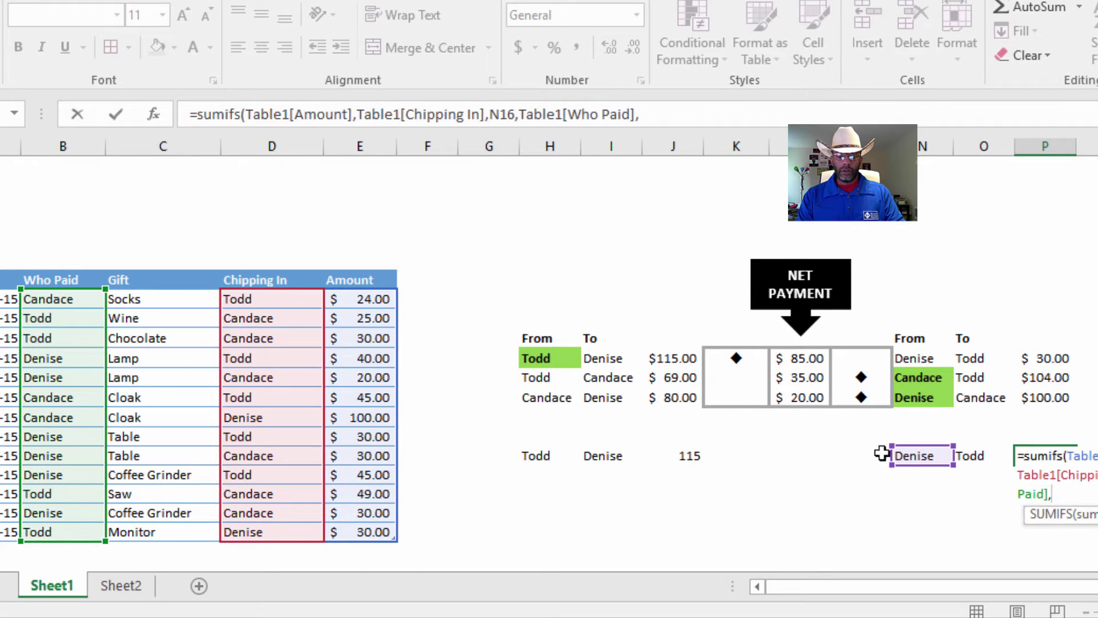
click(973, 455)
key(Return)
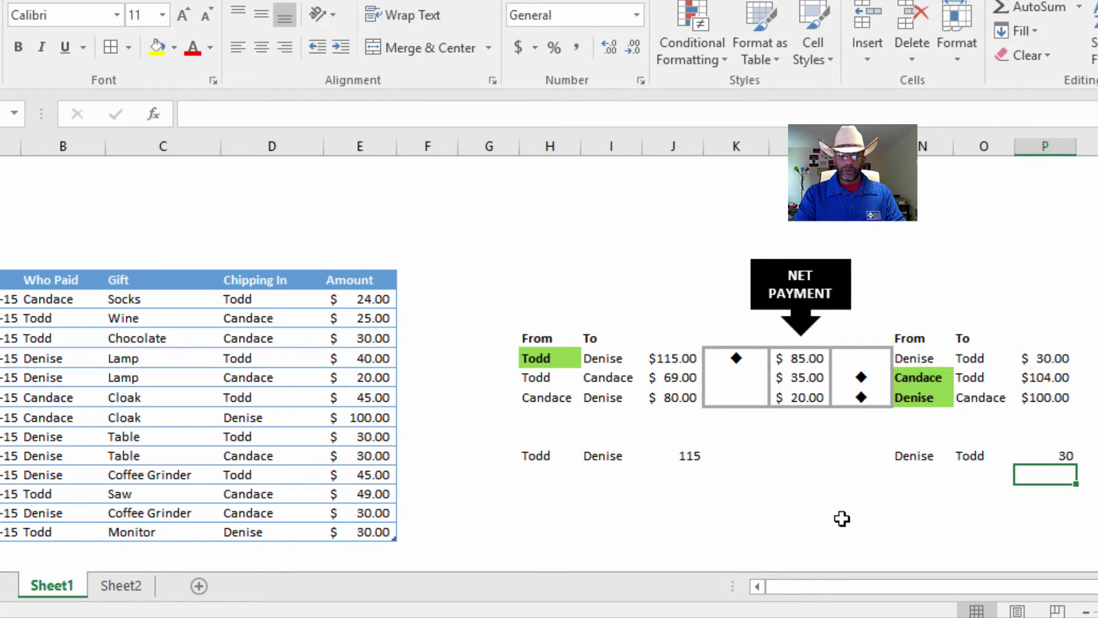
Step: Calculate the net payment in L16 with the formula =J16-P16
click(798, 455)
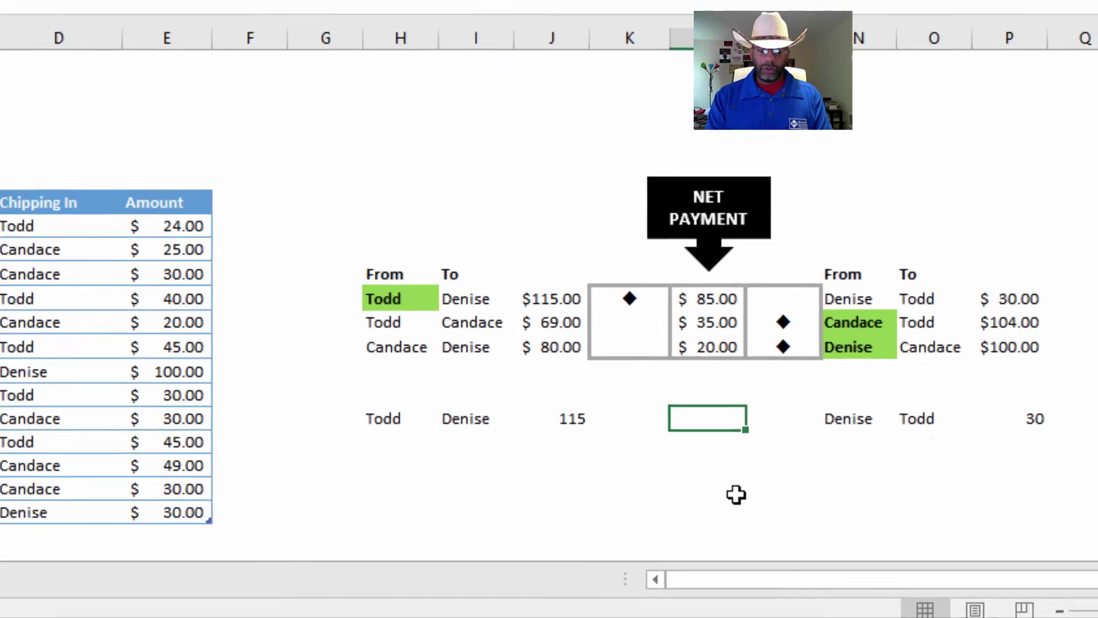
text(=)
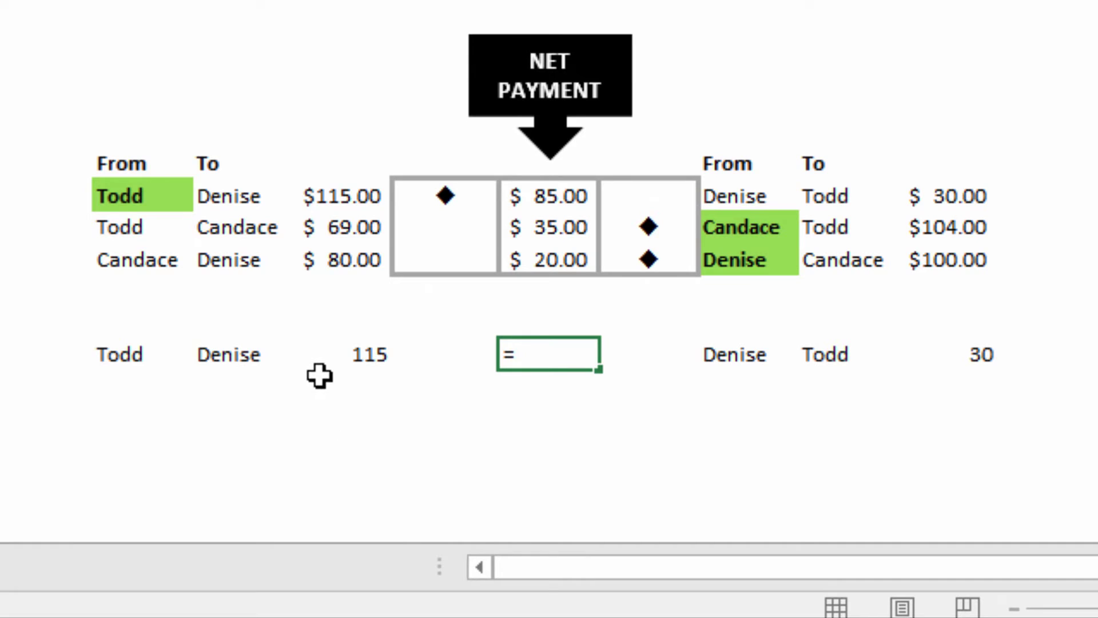
click(326, 353)
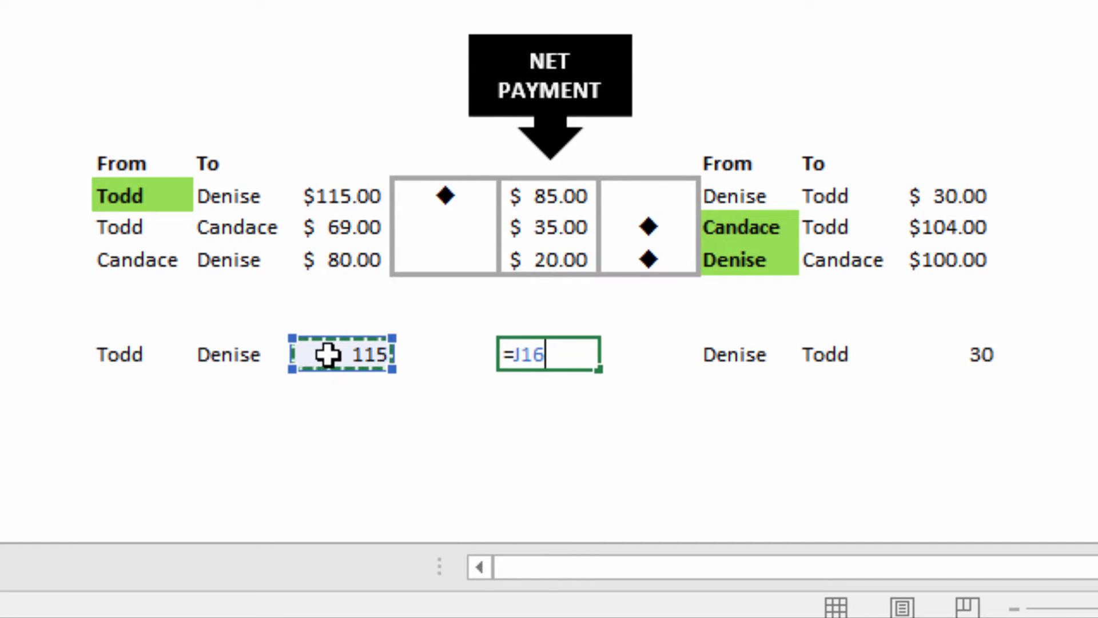
text(-)
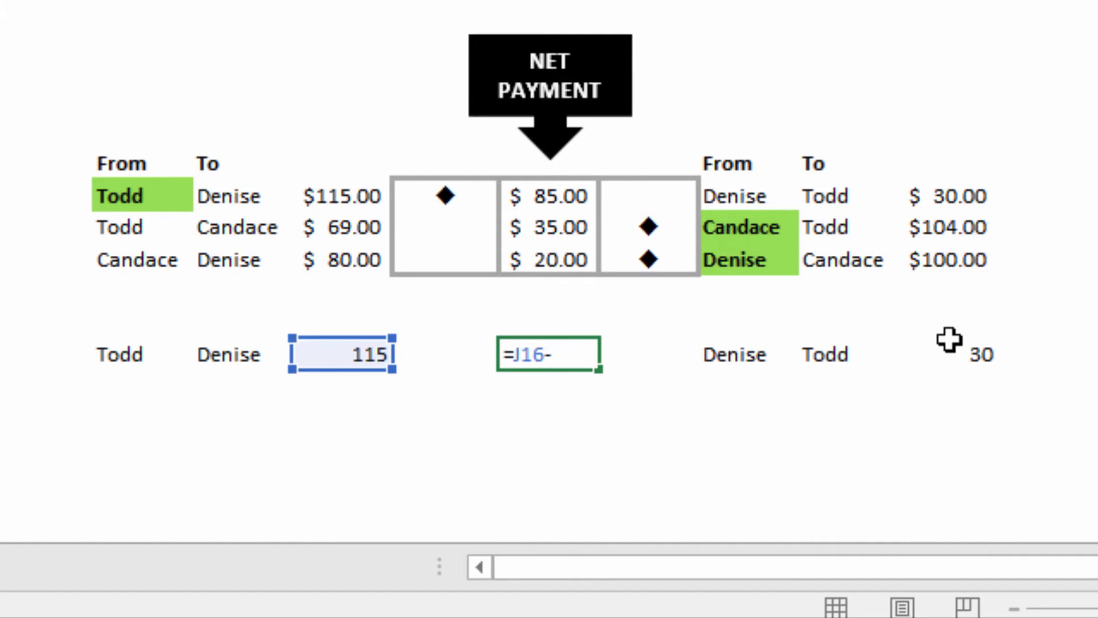
click(964, 355)
key(Return)
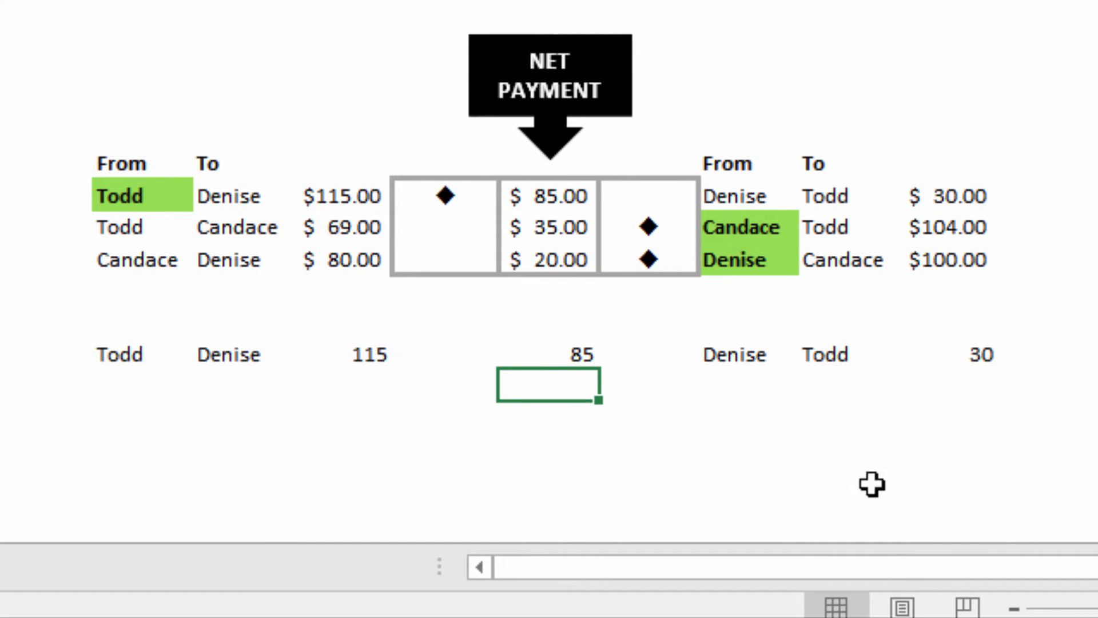
click(558, 353)
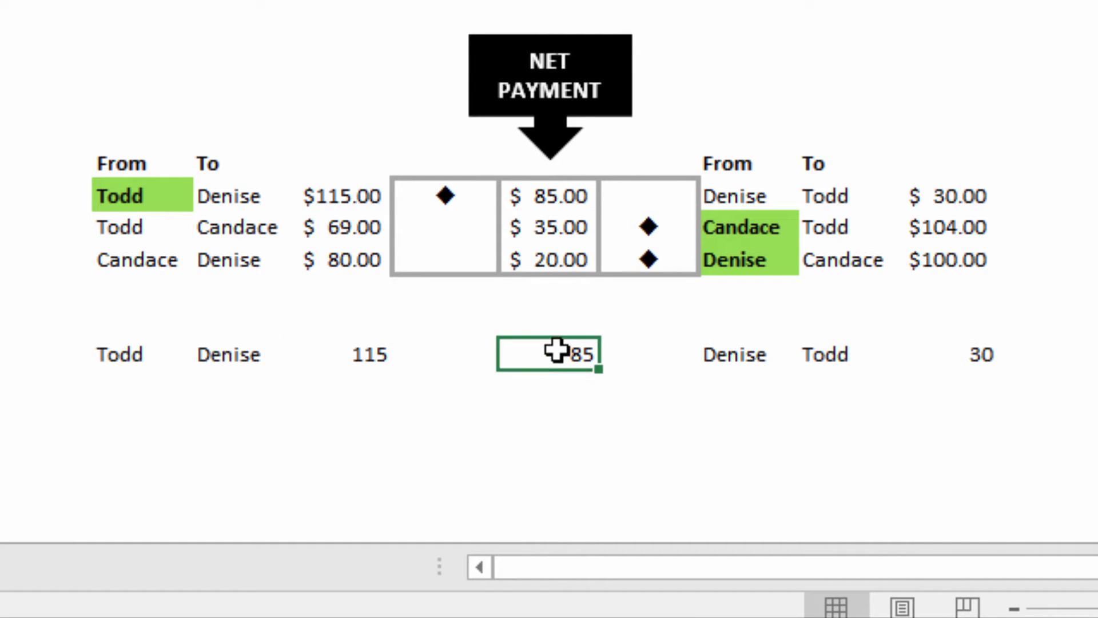
click(350, 355)
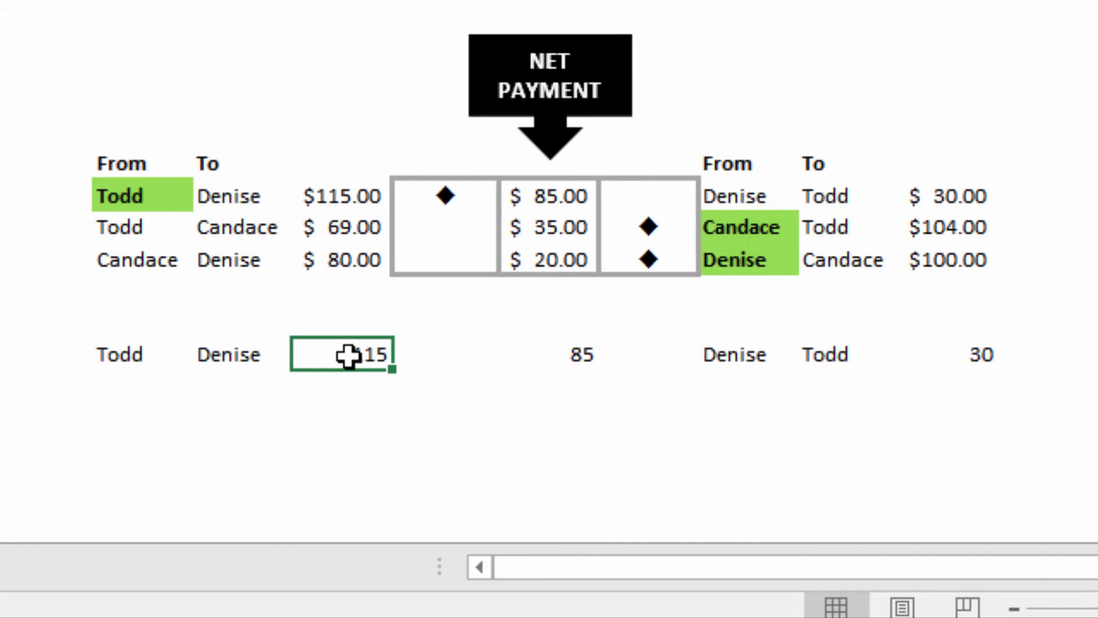
click(955, 354)
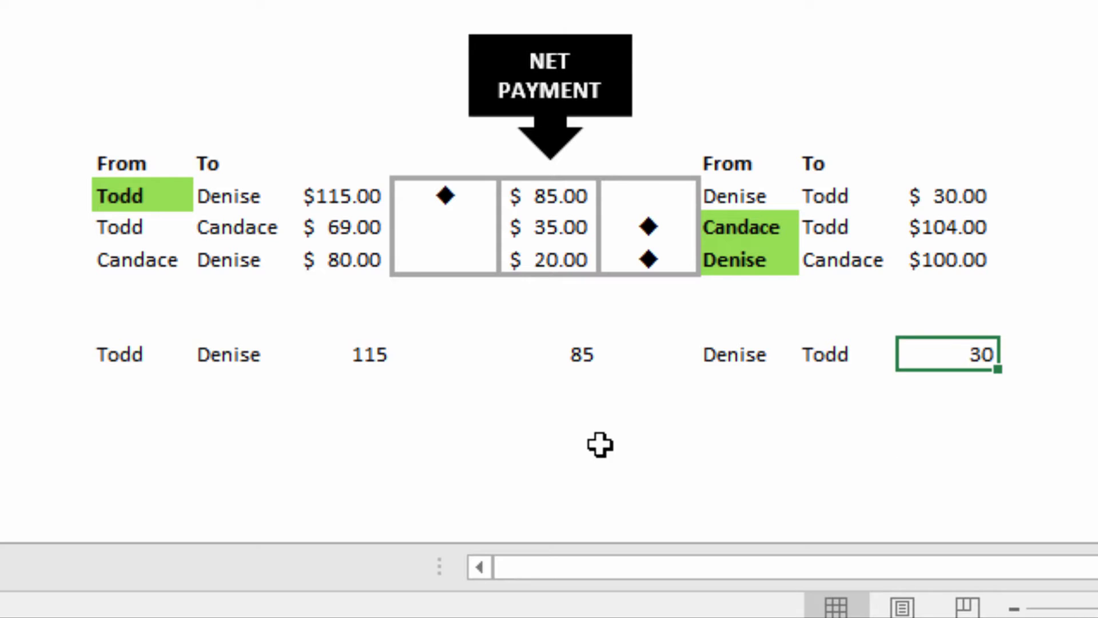
Step: Wrap the net payment formula in L16 in the ABS function so it reads =ABS(J16-P16)
click(542, 353)
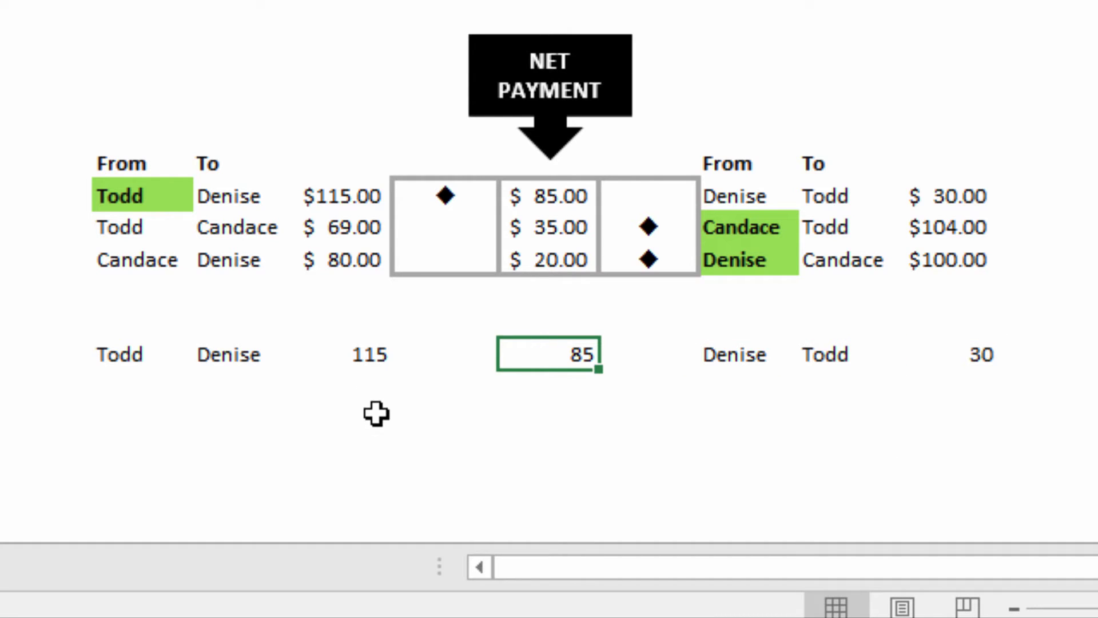
key(F2)
key(Home)
key(Right)
text(abs()
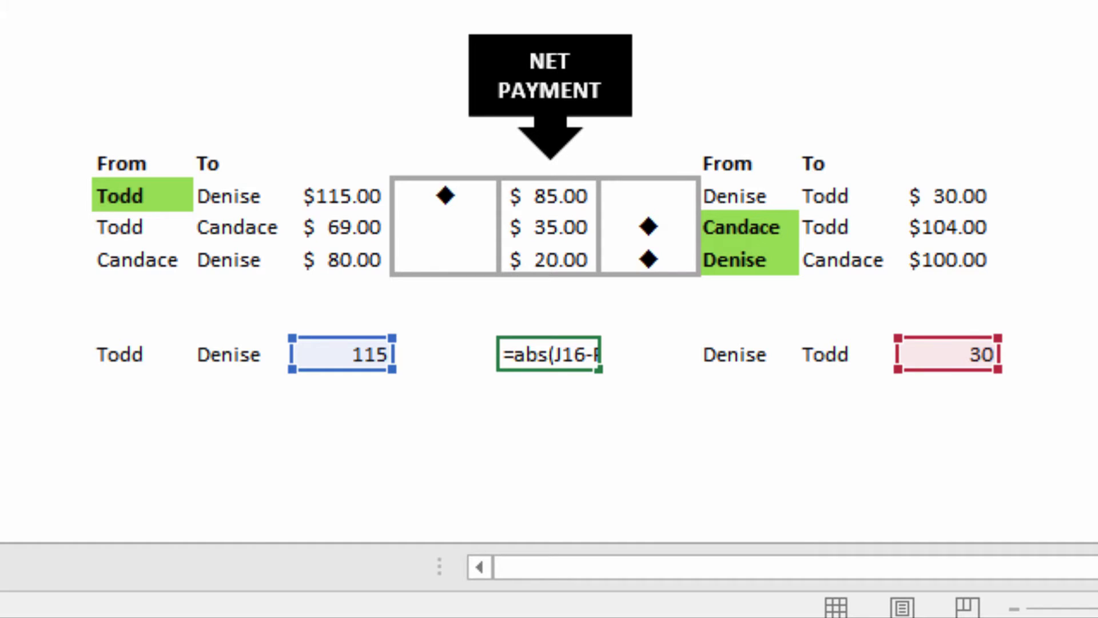
key(End)
text())
key(Return)
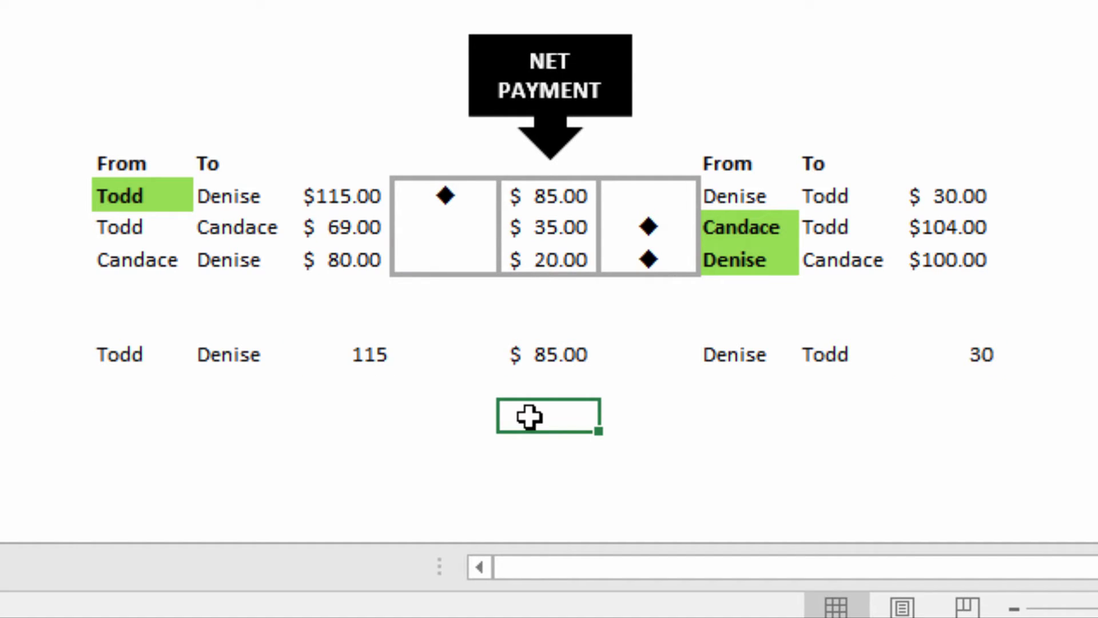
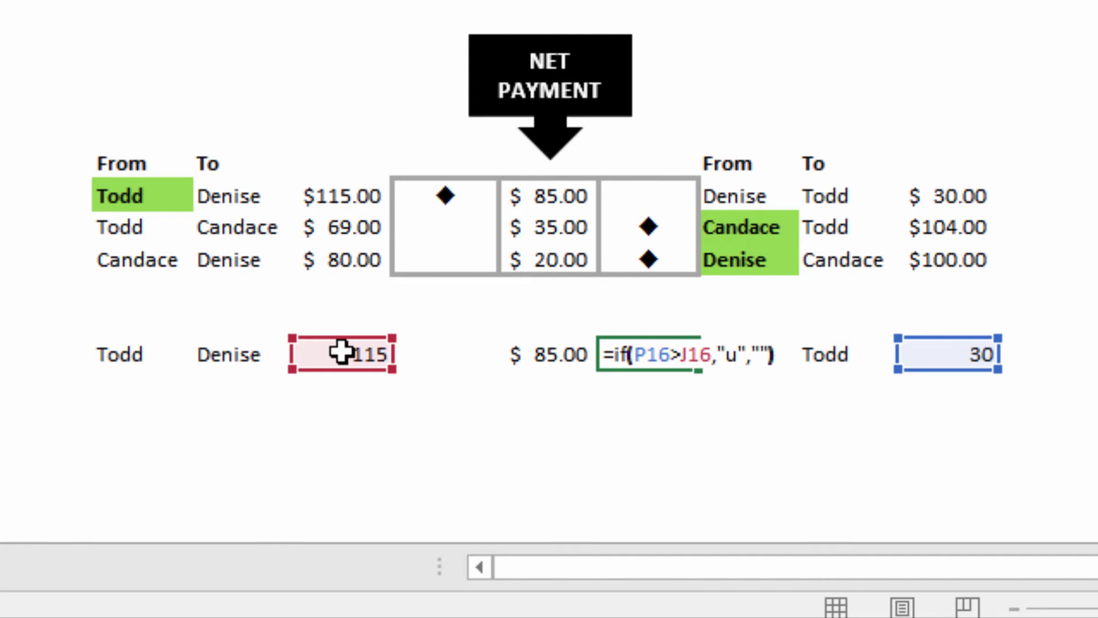
Step: Complete the payer flag in M16 as =IF(P16>J16,"u","") and enter the opposite flag =IF(J16>P16,"u","") in K16
key(Return)
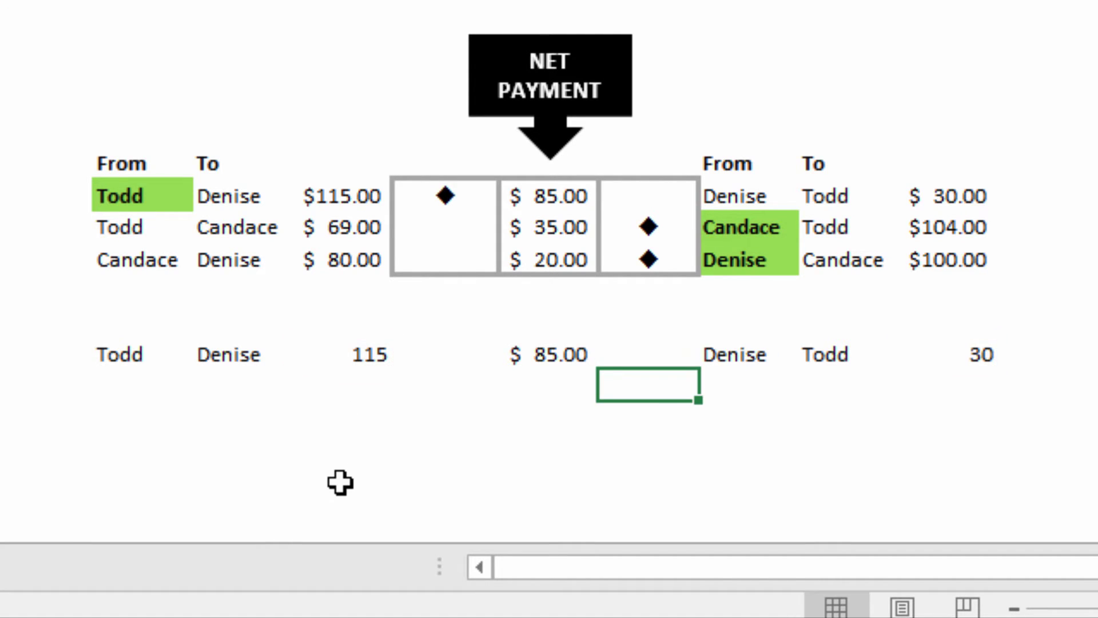
click(446, 356)
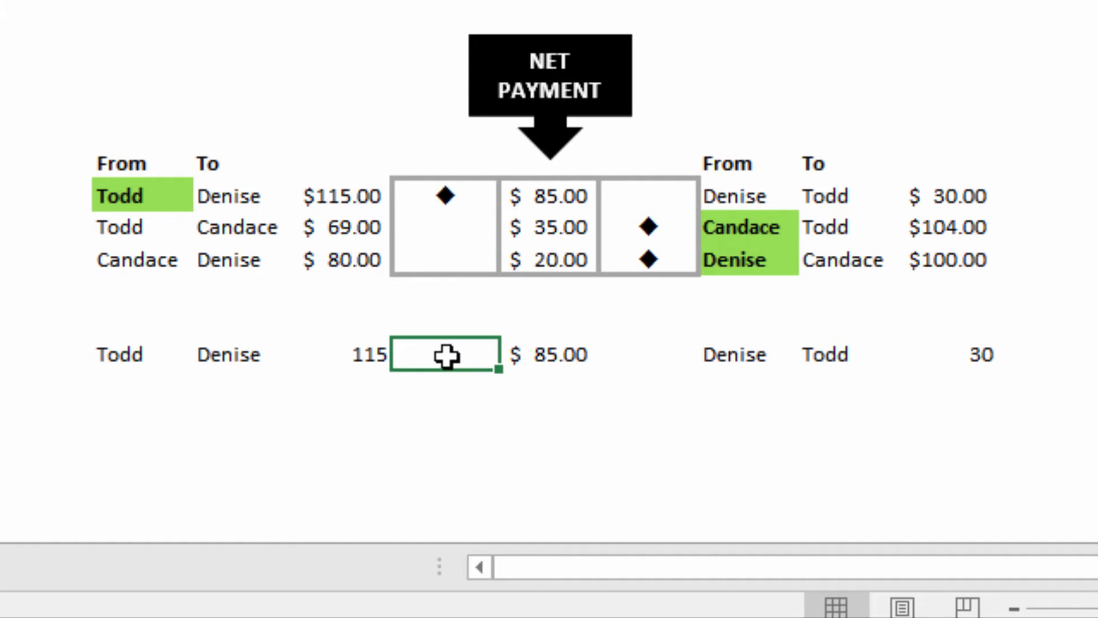
text(=)
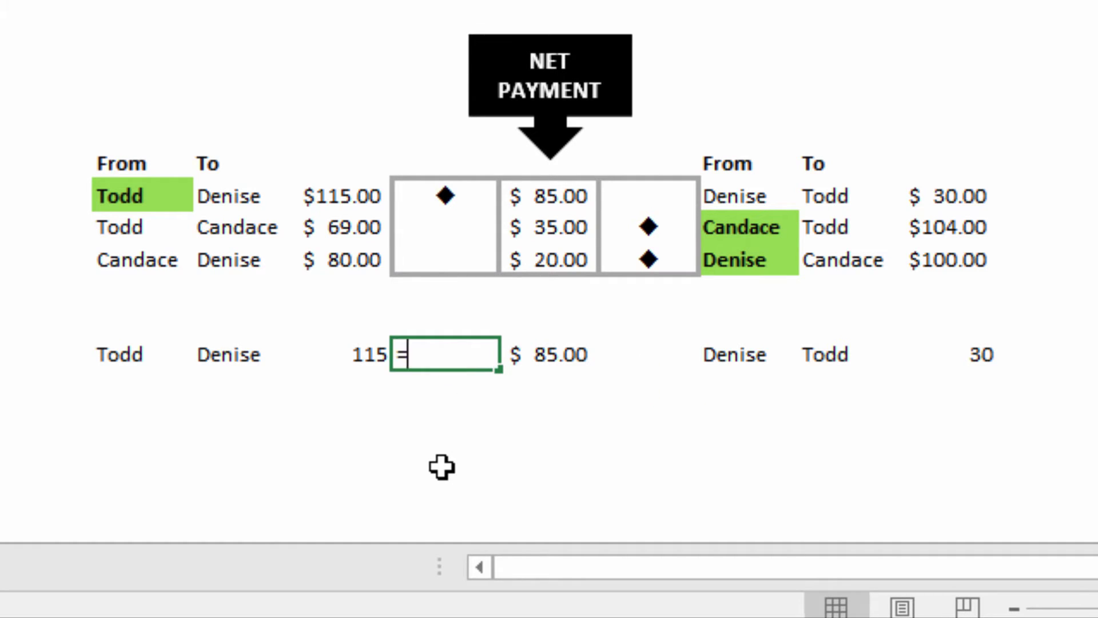
text(if()
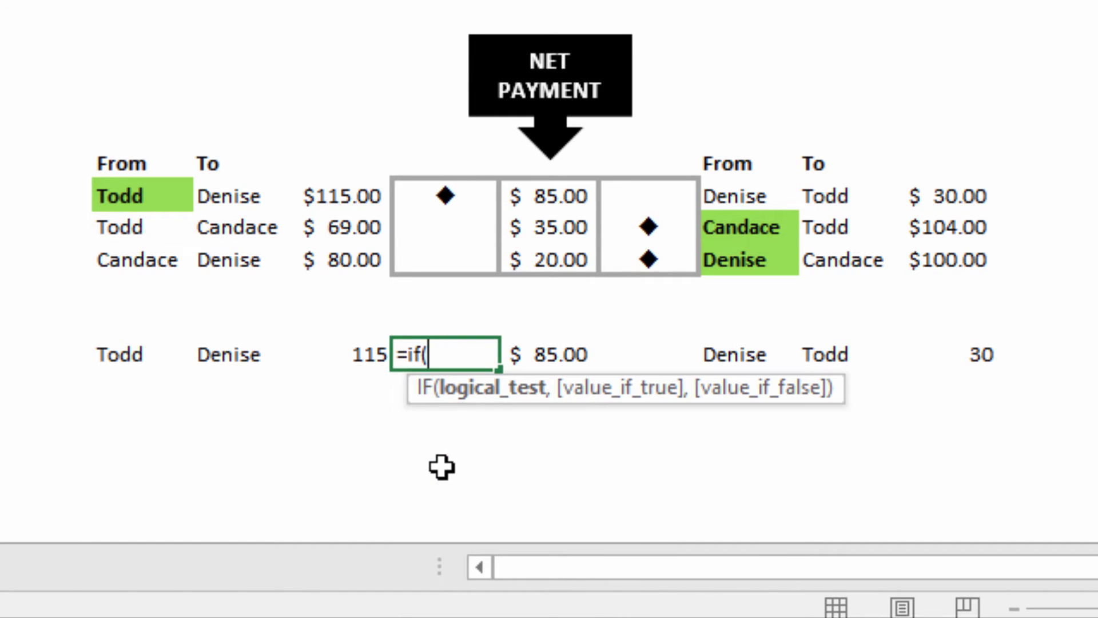
click(344, 350)
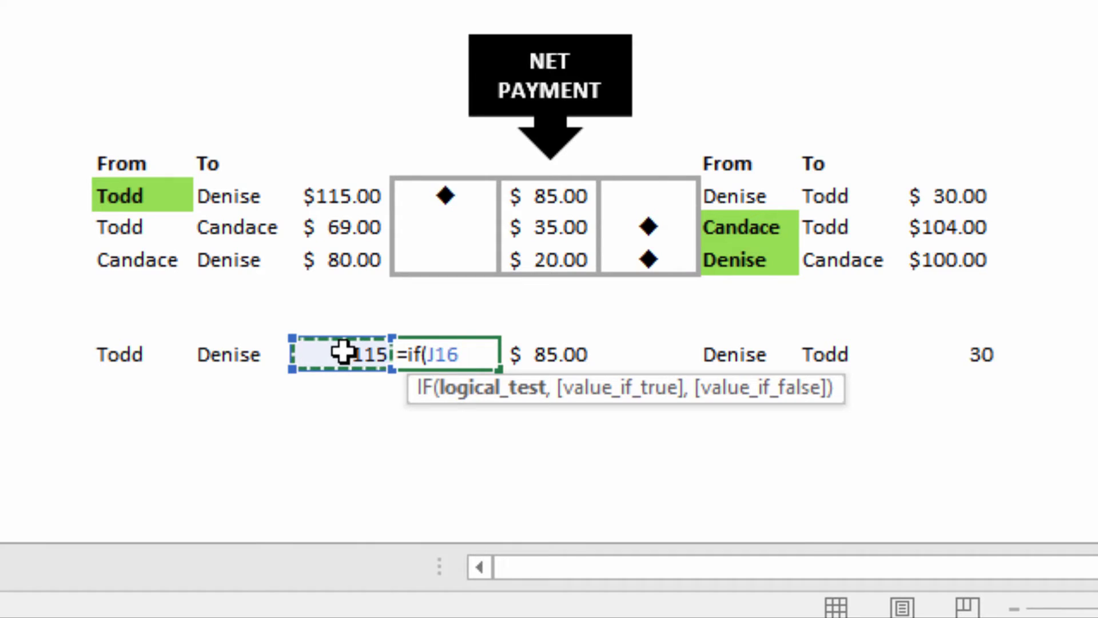
text(>)
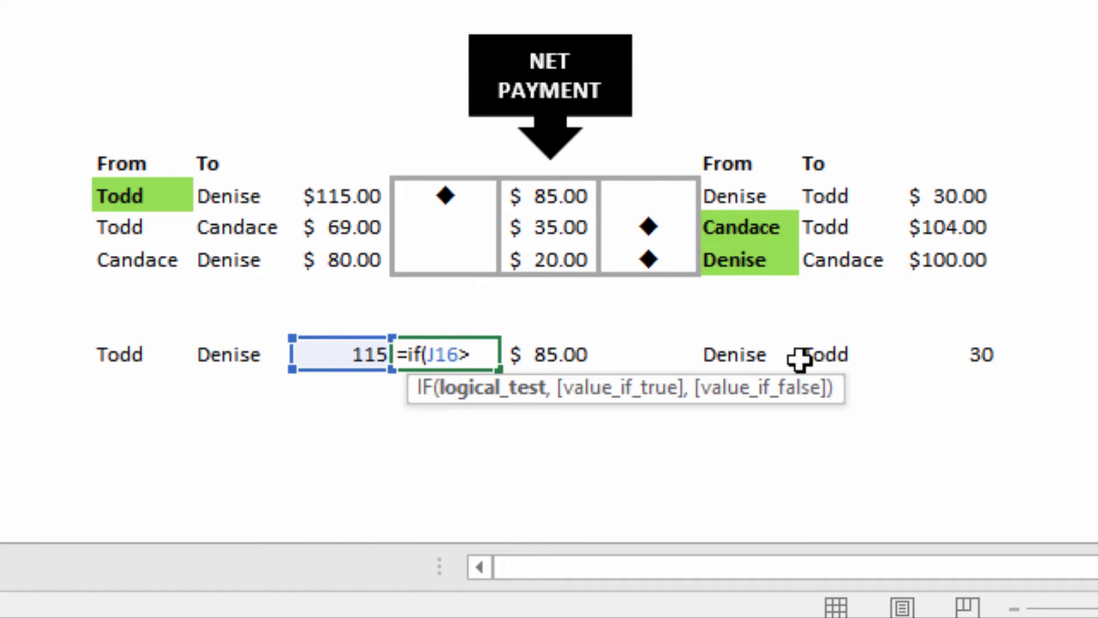
click(948, 355)
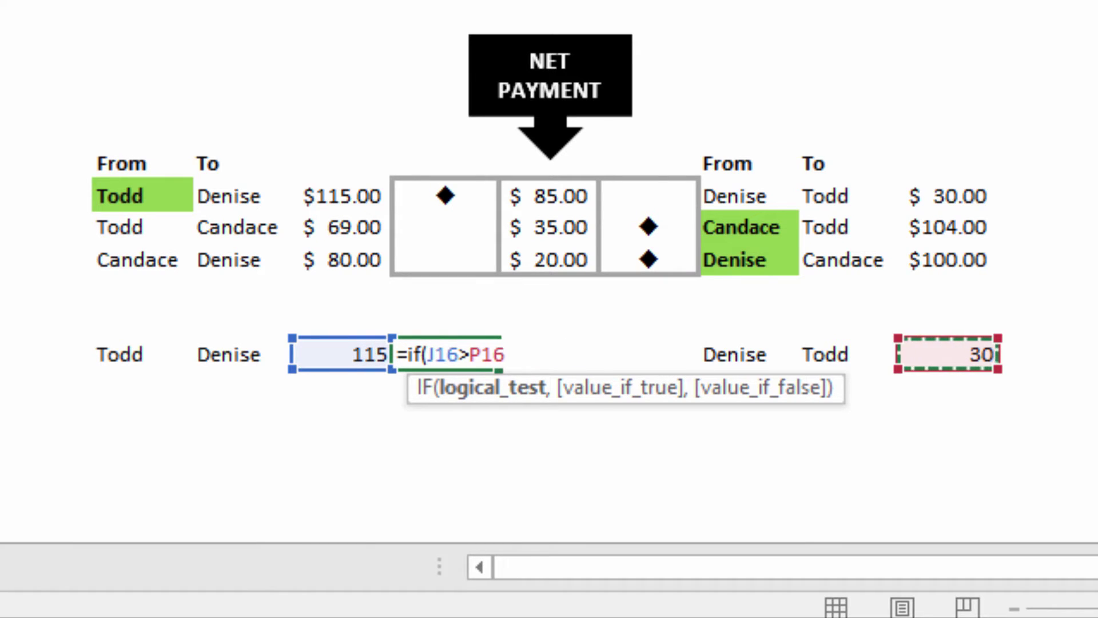
text(,)
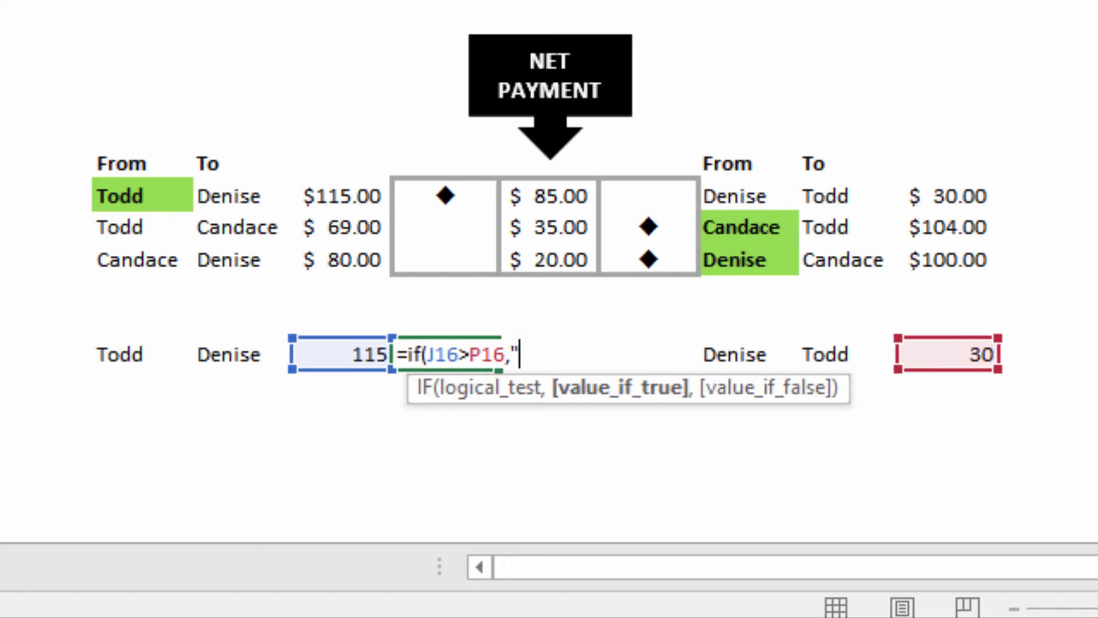
text("u",)
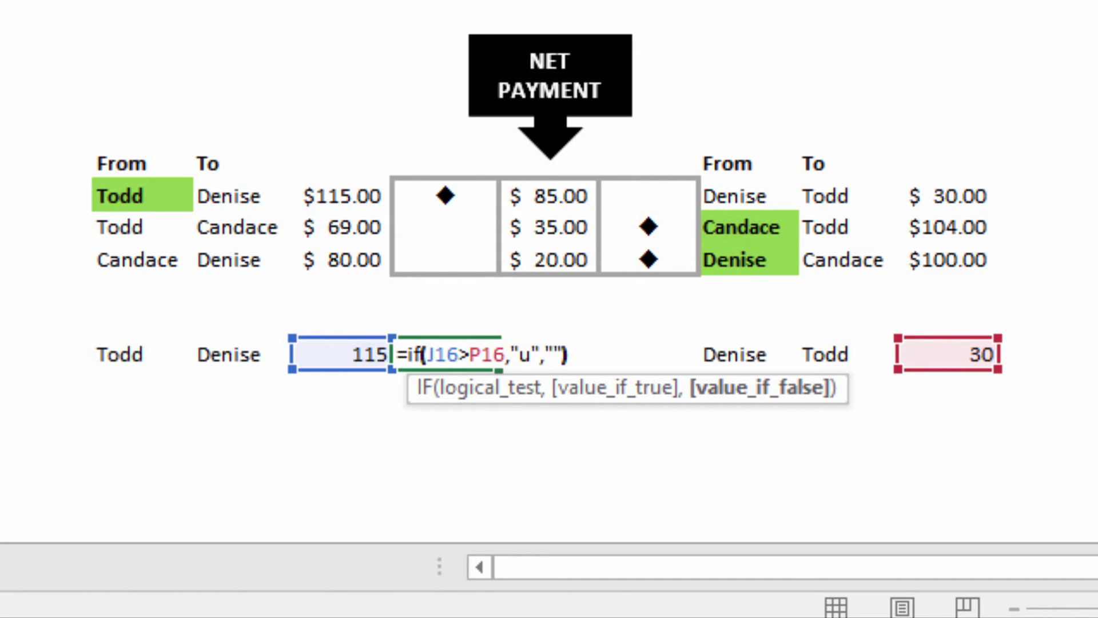
key(Return)
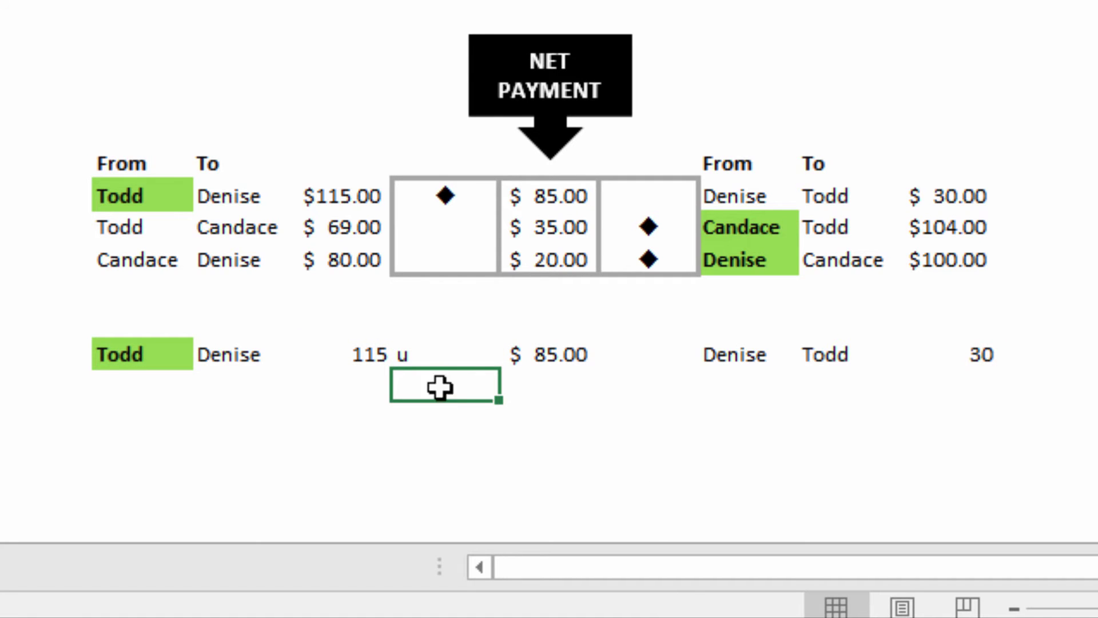
Step: Center the flag in K16 and set its font to Wingdings
click(424, 350)
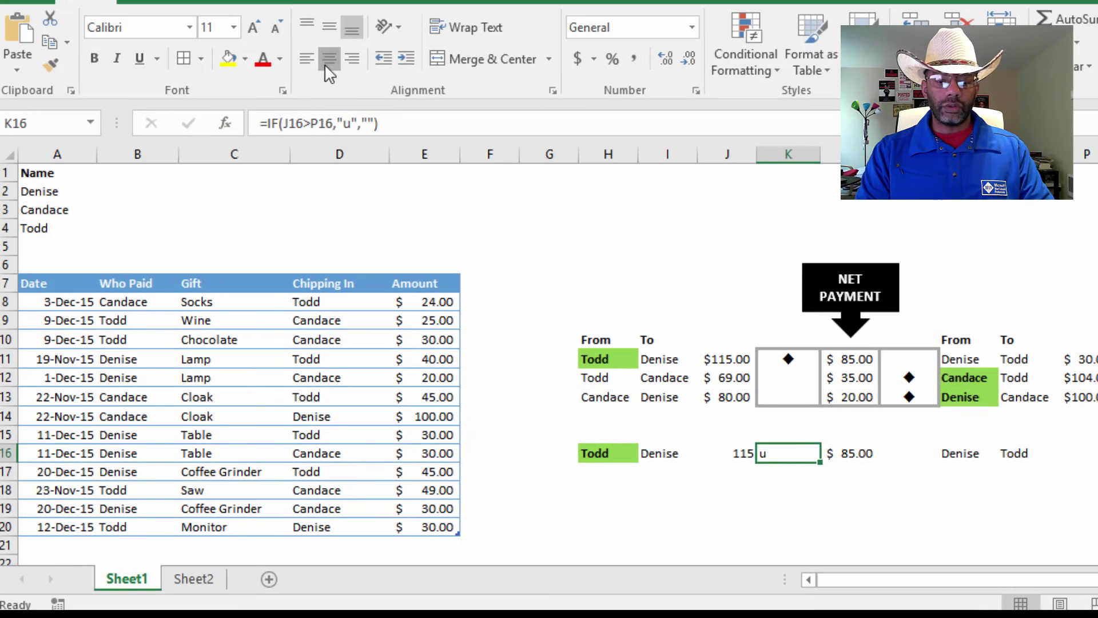
click(328, 58)
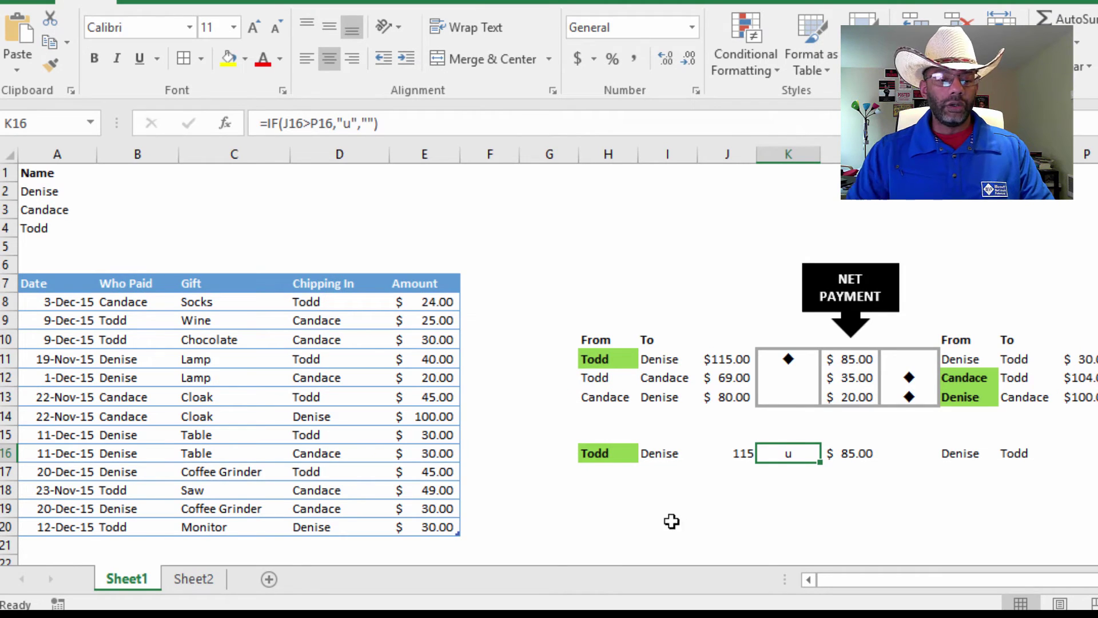
click(189, 27)
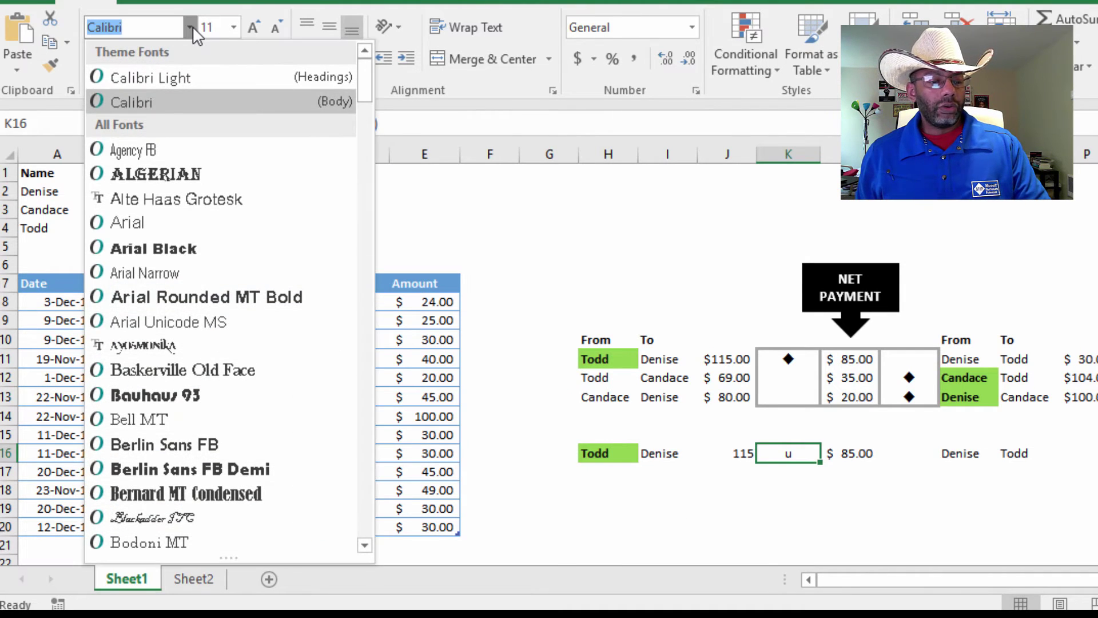
drag(365, 82, 377, 529)
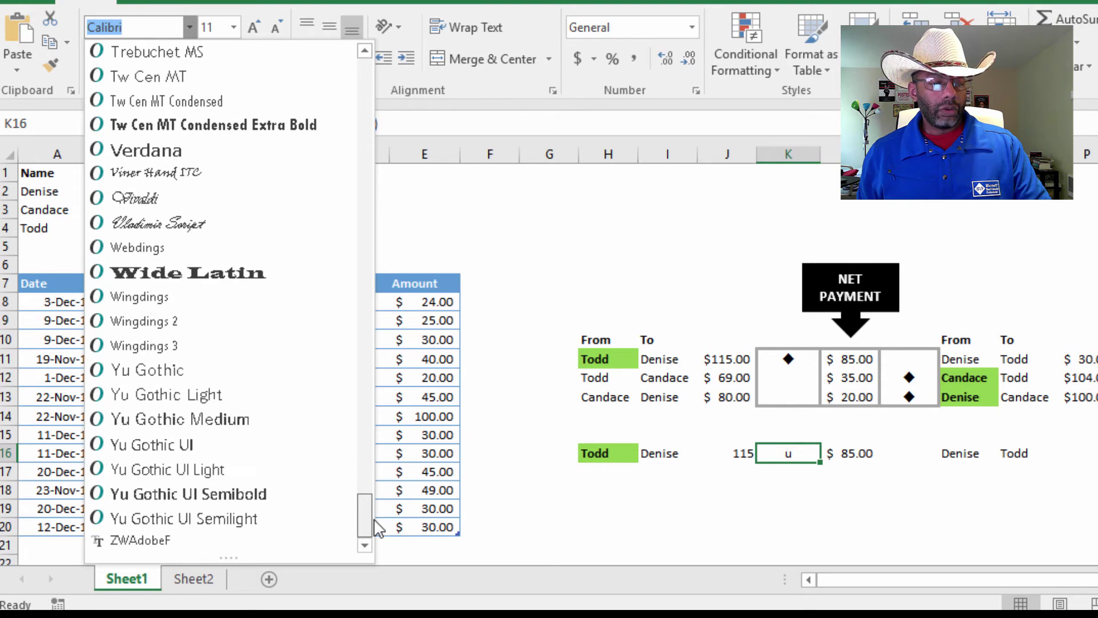
click(218, 310)
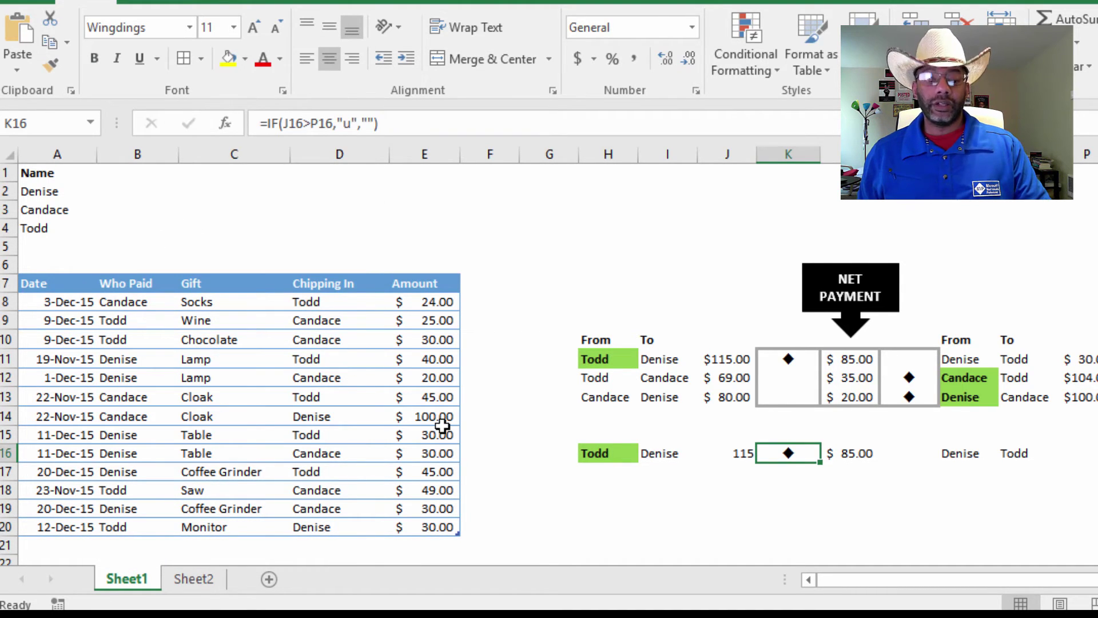
click(803, 489)
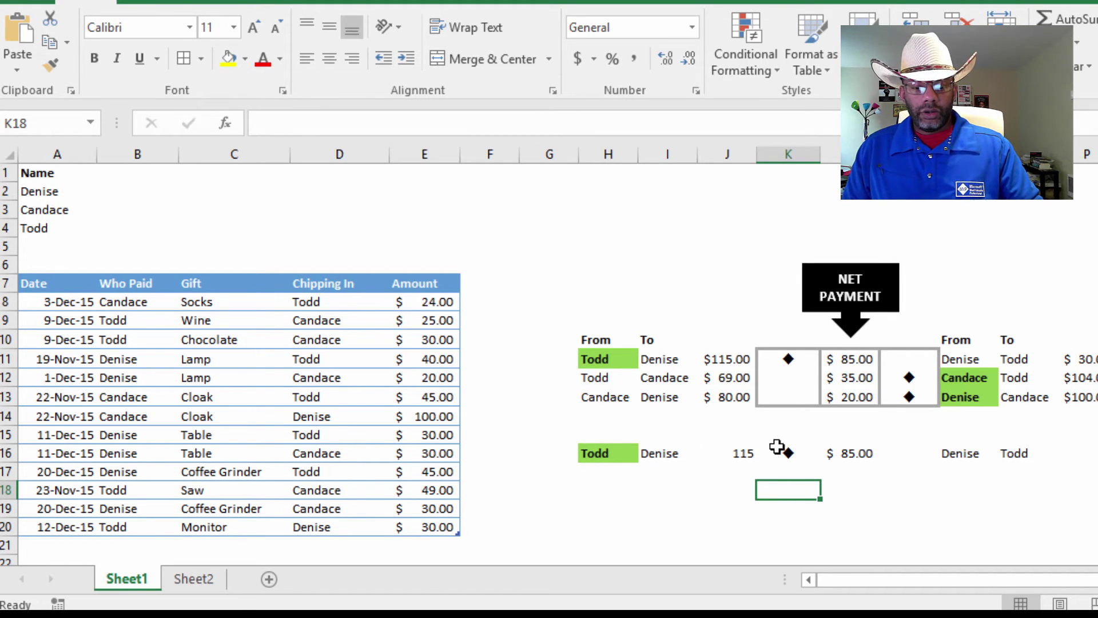
drag(784, 451, 606, 453)
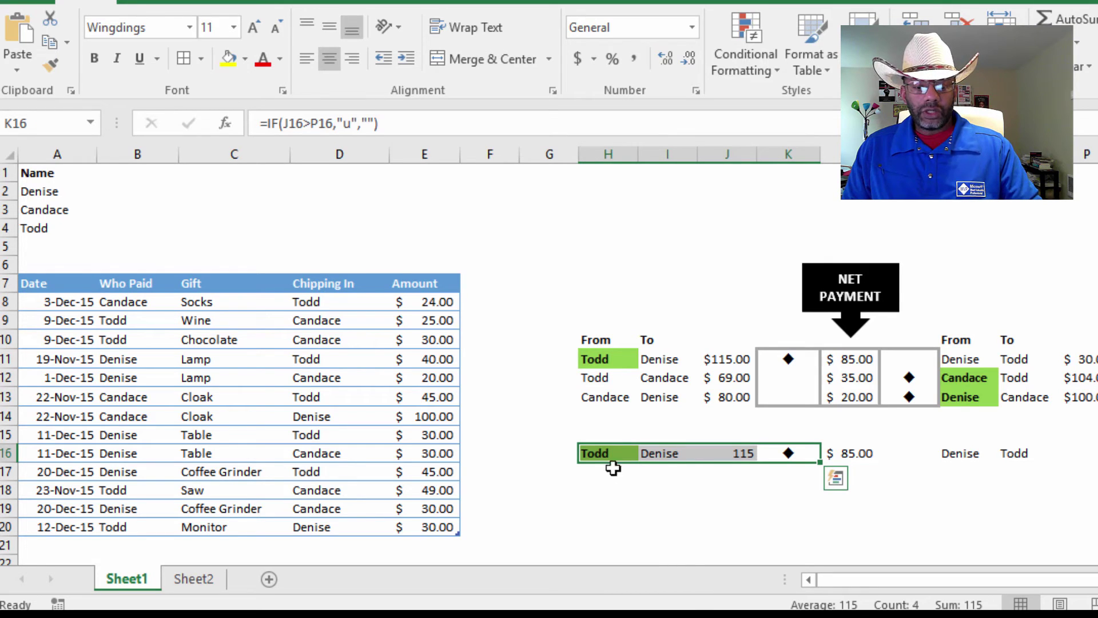
click(668, 455)
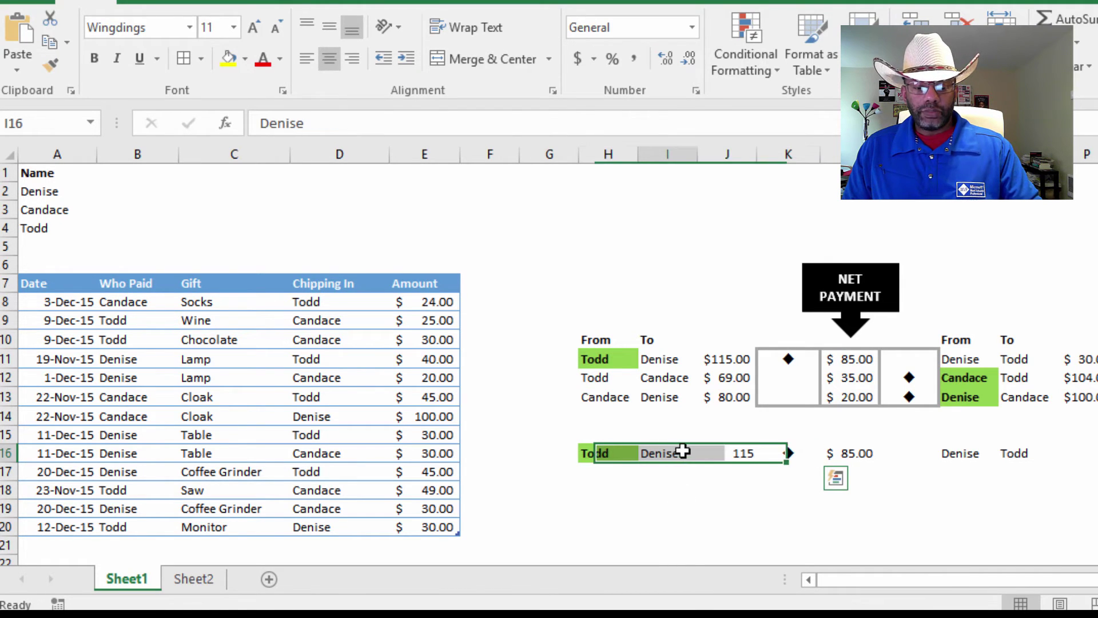
click(846, 453)
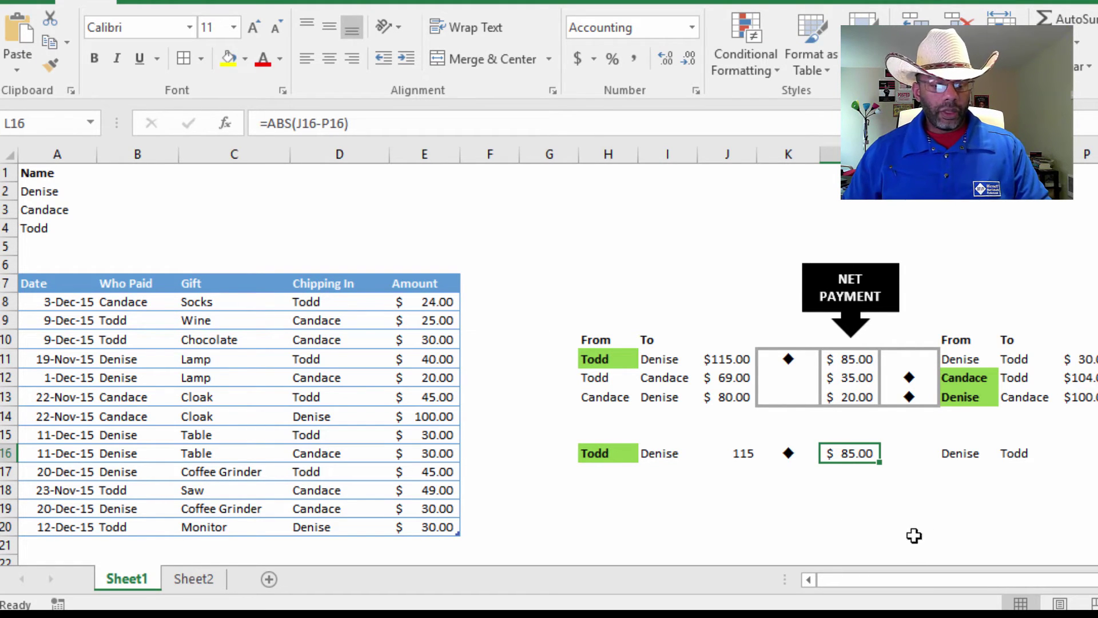
Step: Add a gift entry in row 21: date 9dec15, gift Leather Coat, amount 100, with the same payer and contributor as row 20
key(ctrl+Home)
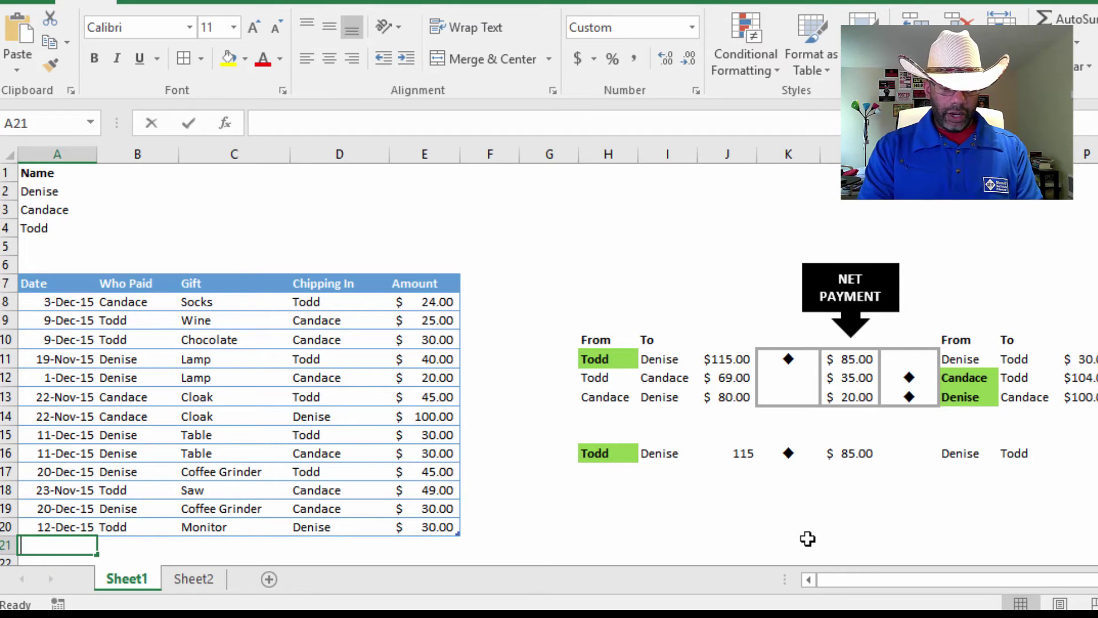
text(9dec15)
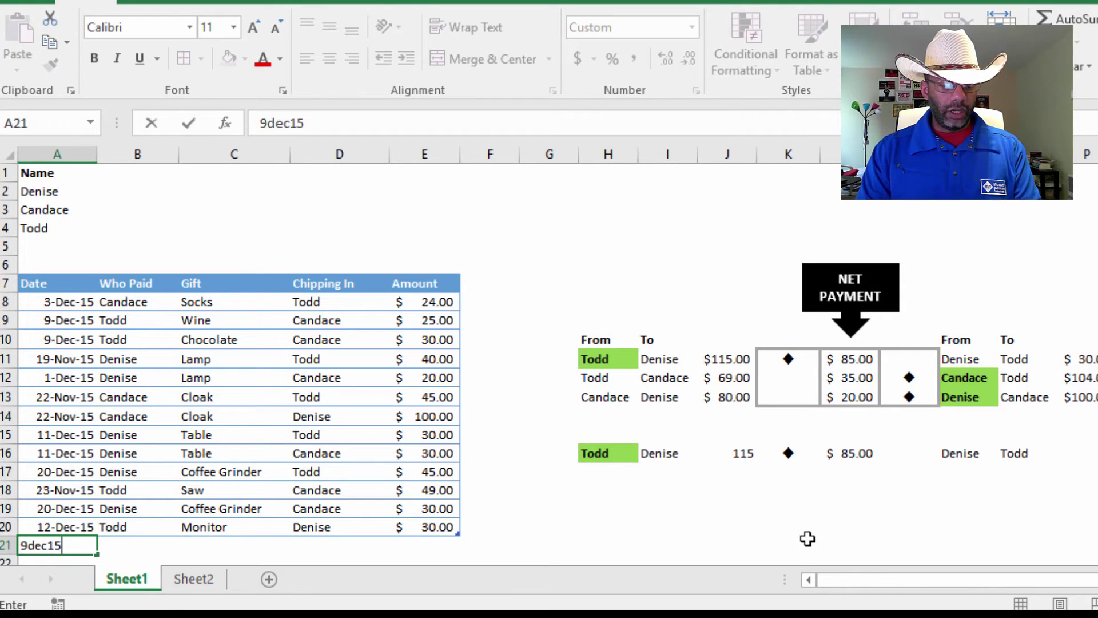
key(Tab)
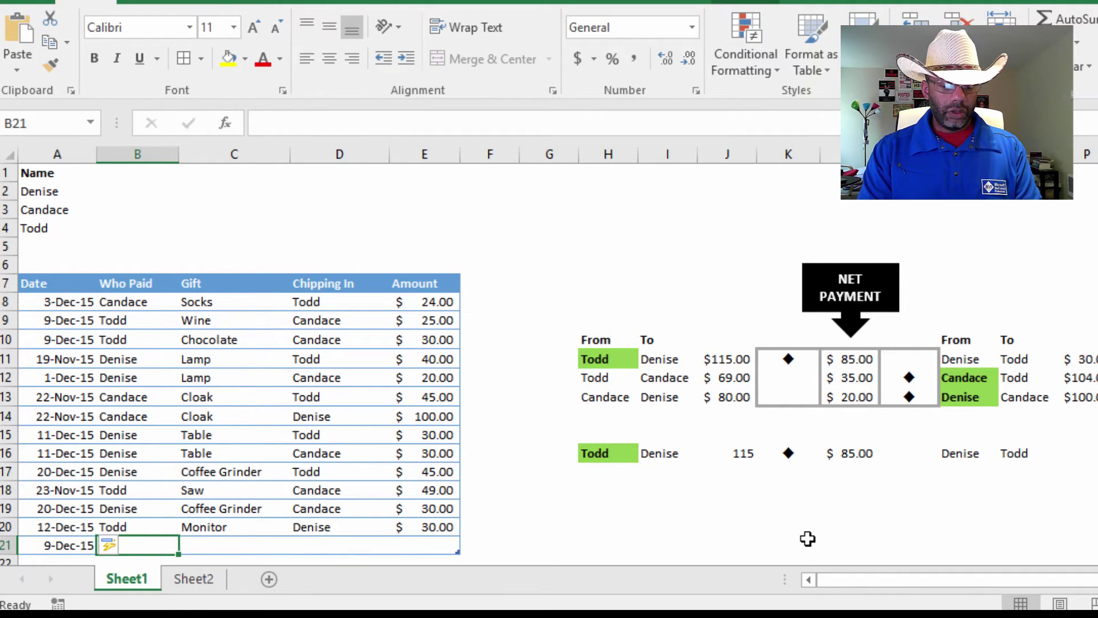
text(Todd)
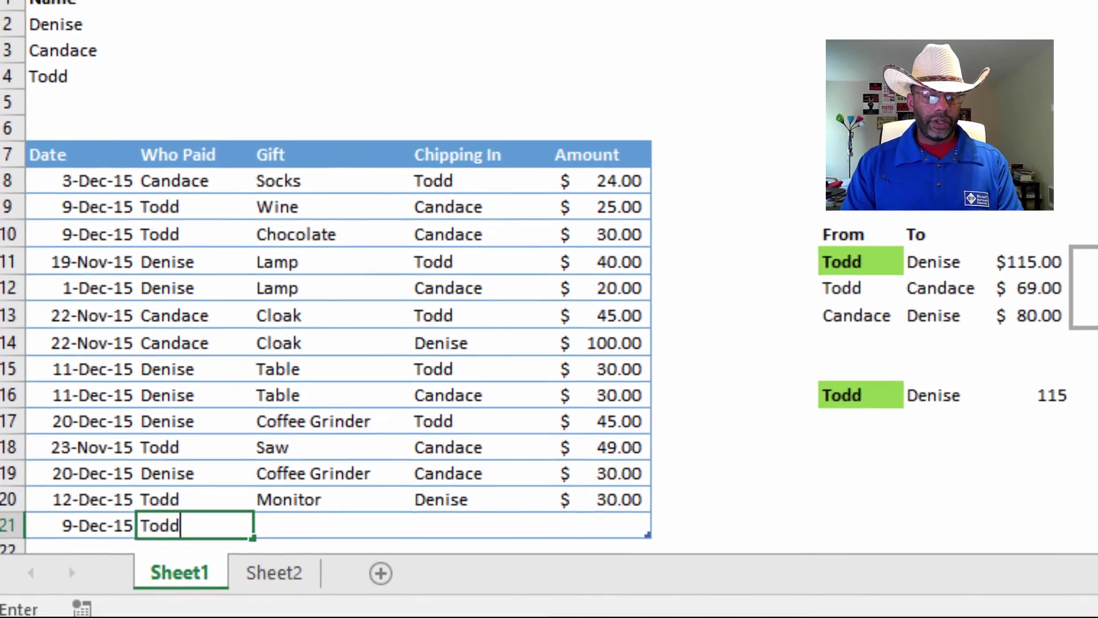
key(Tab)
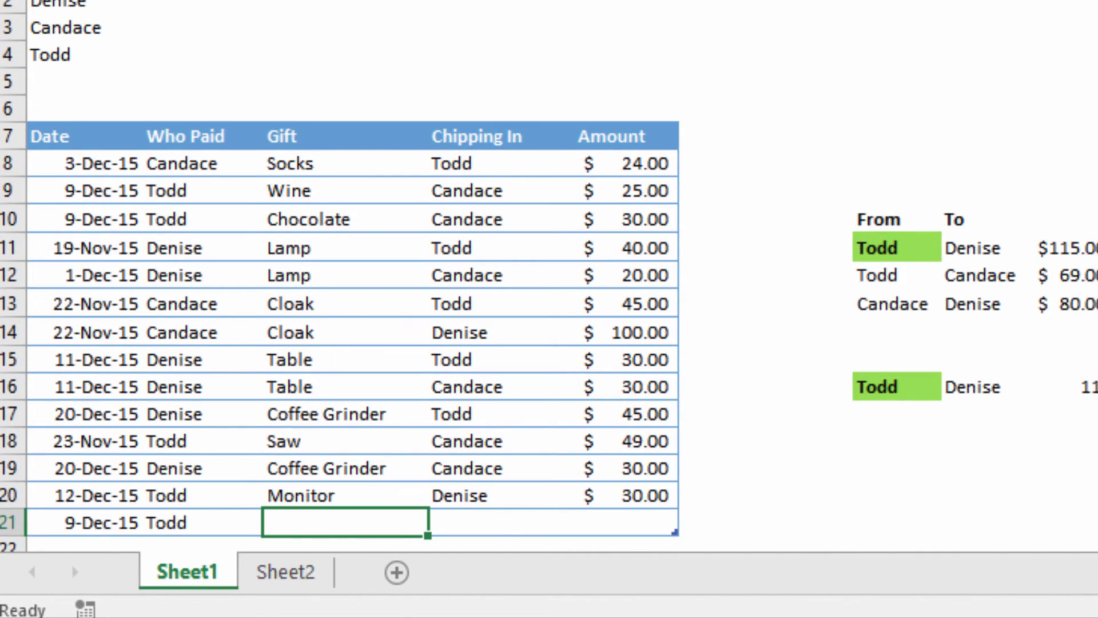
text(Leather Coat)
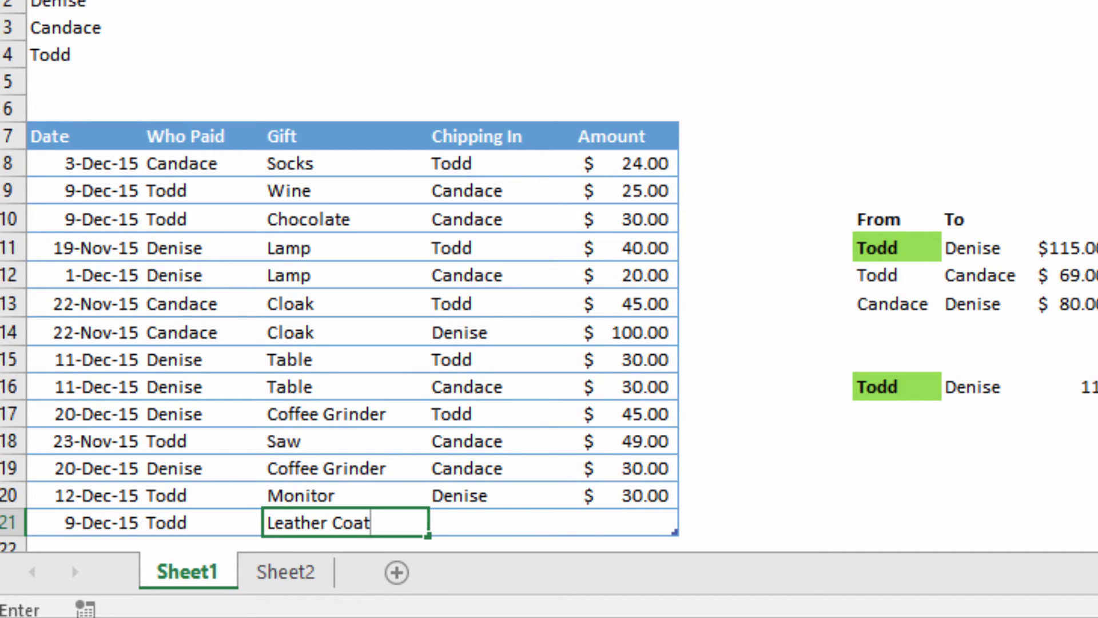
key(Tab)
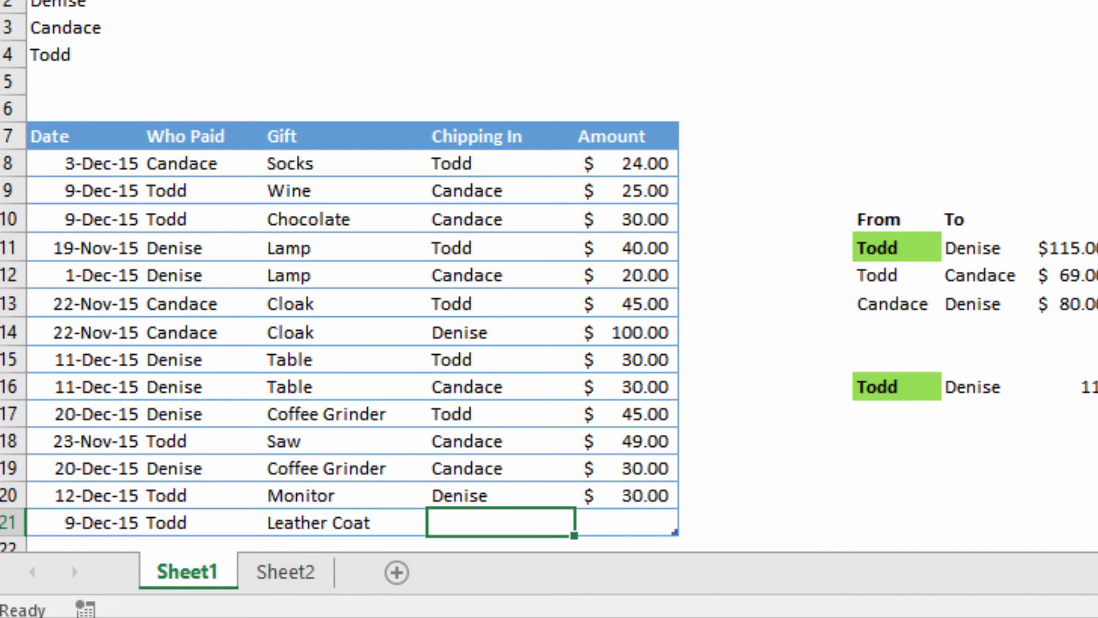
text(Denis)
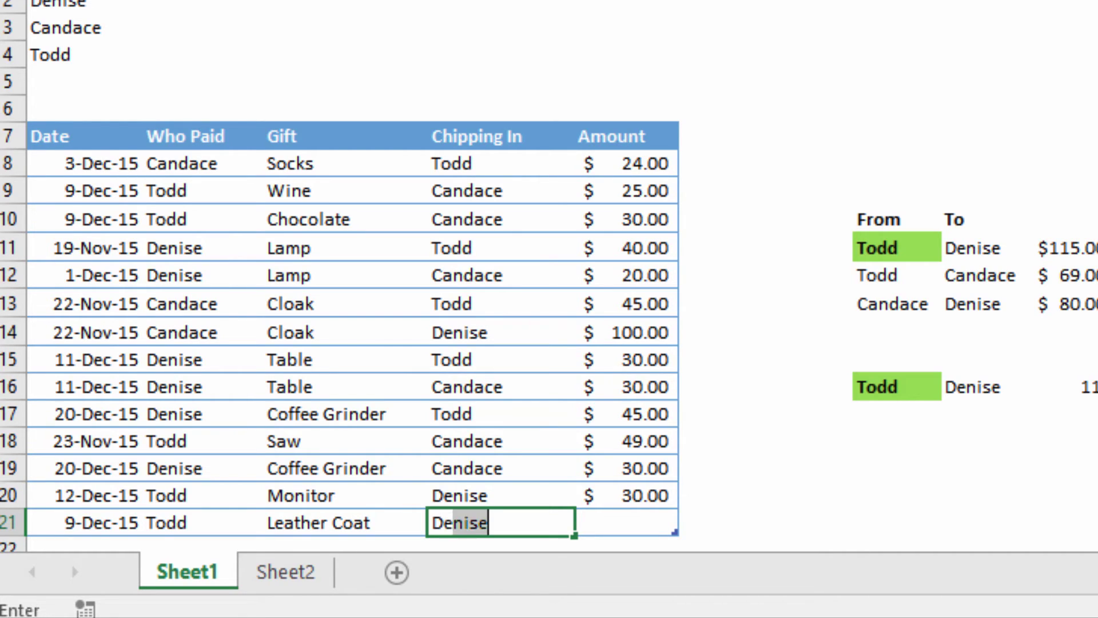
text(e)
key(Tab)
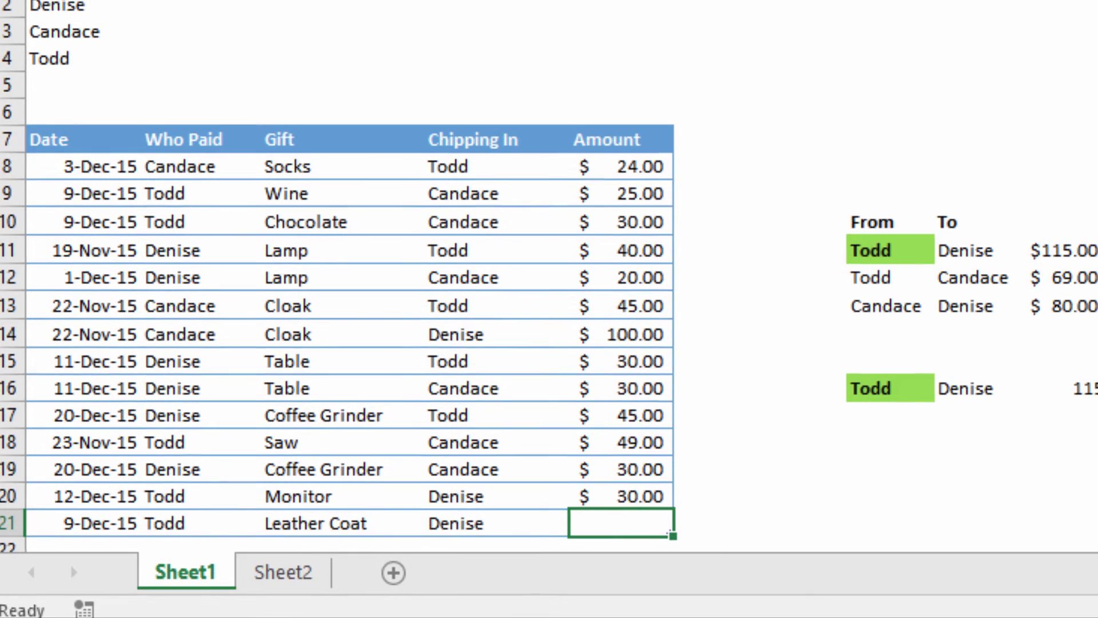
text(100)
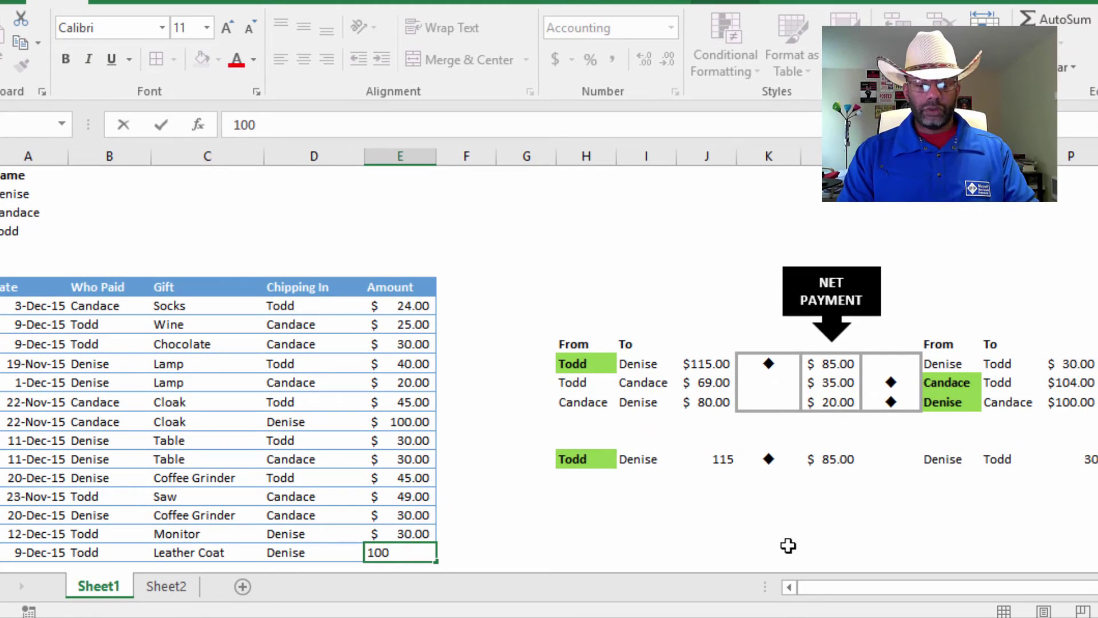
key(Return)
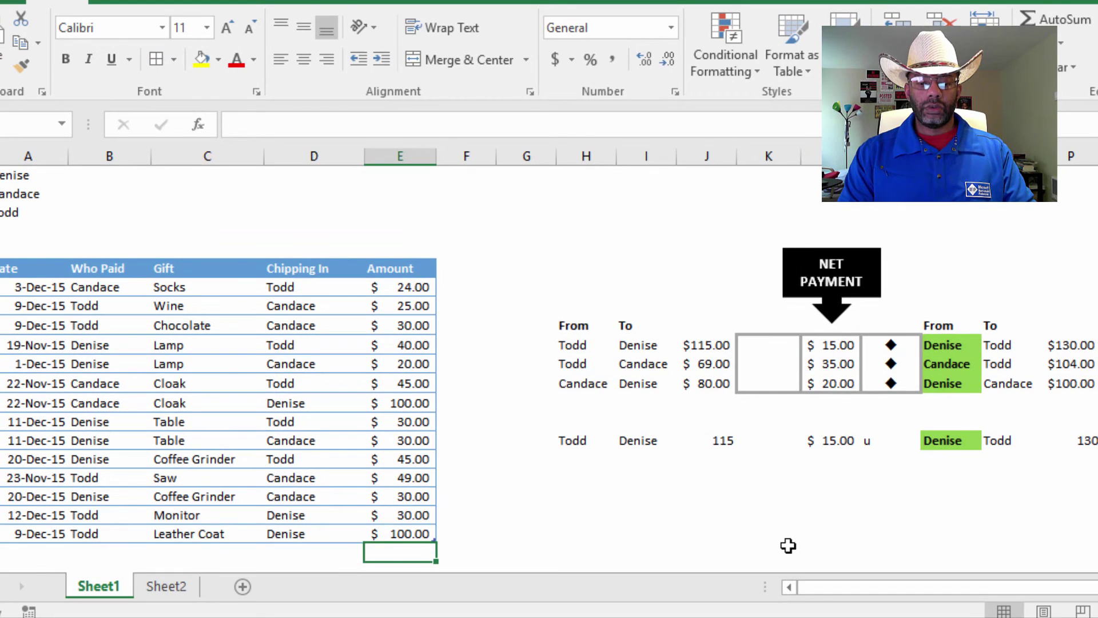
Step: Set the font of the payer flag in M16 to Wingdings and center it
click(884, 437)
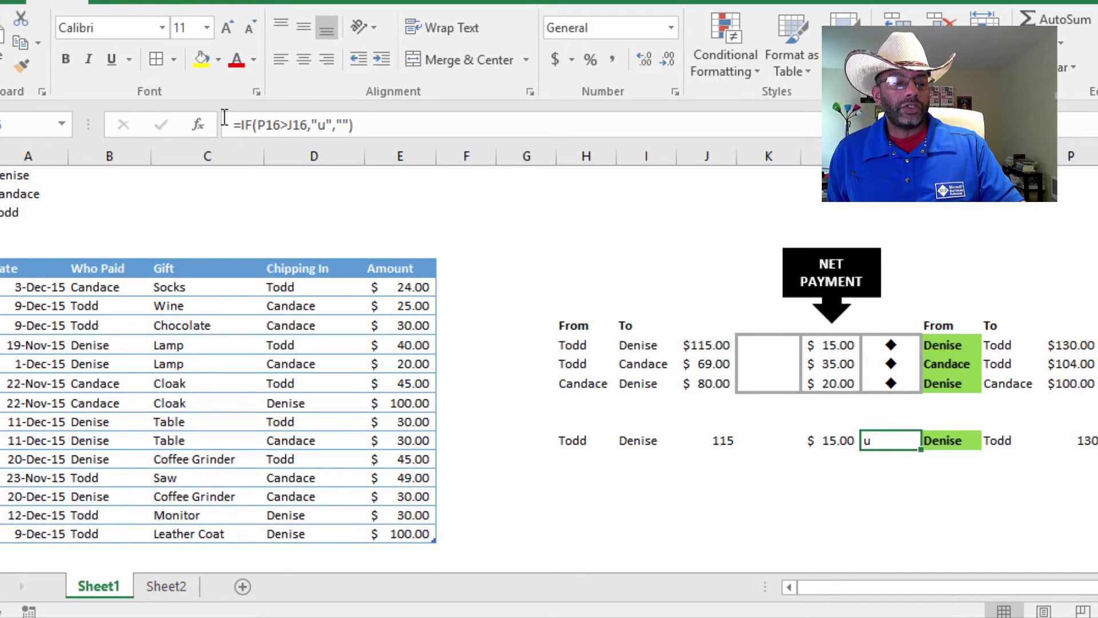
click(161, 27)
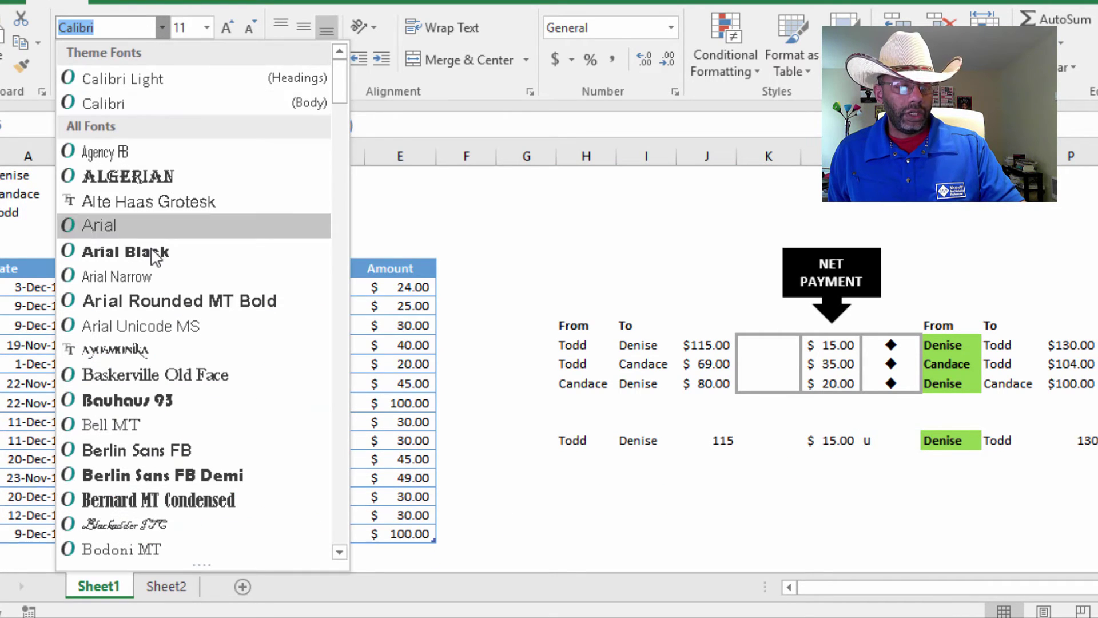
drag(337, 77, 336, 526)
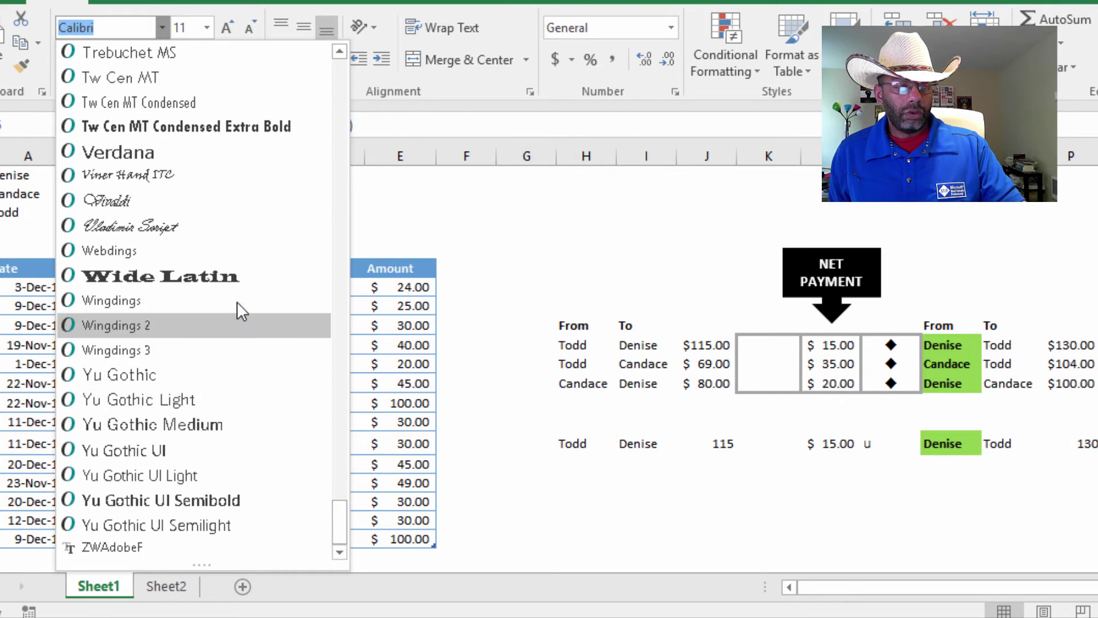
click(237, 301)
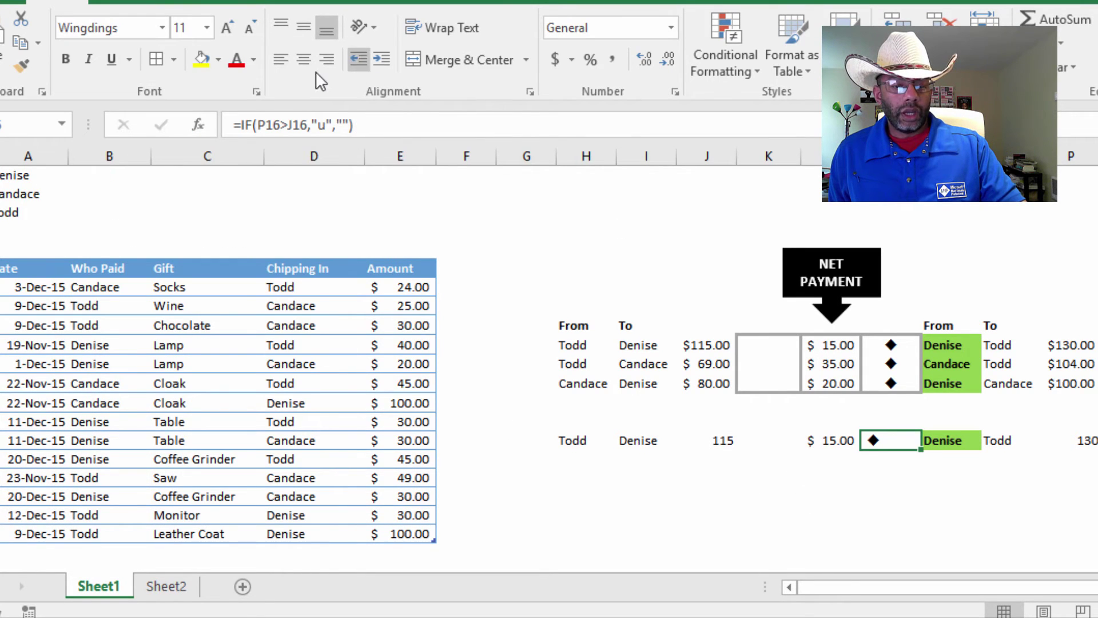
click(303, 58)
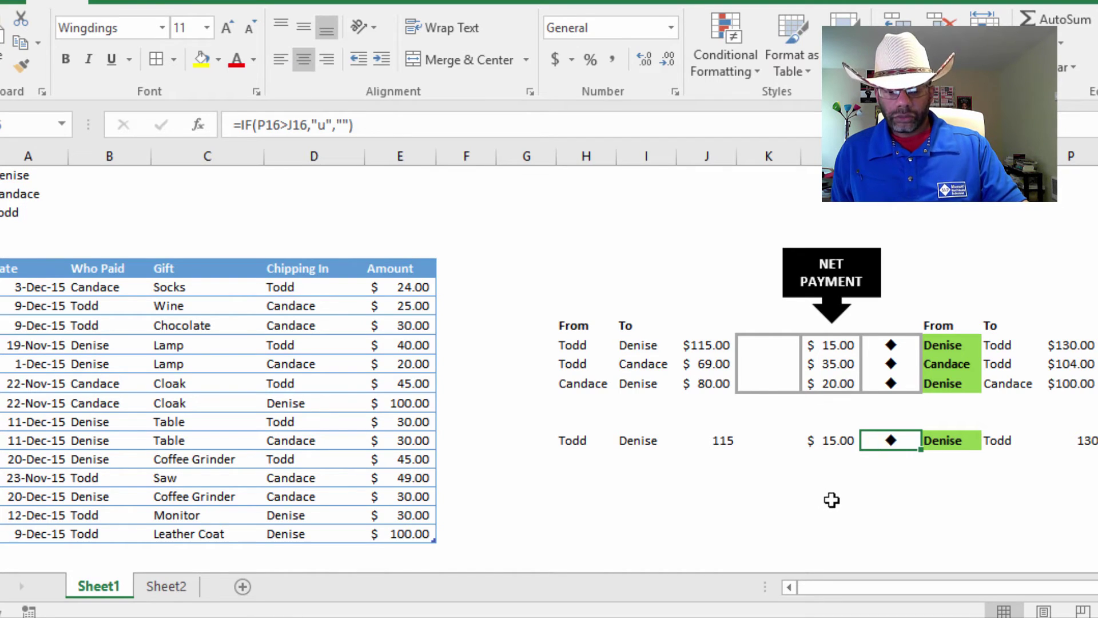
click(898, 541)
scroll(898, 540, up, 1)
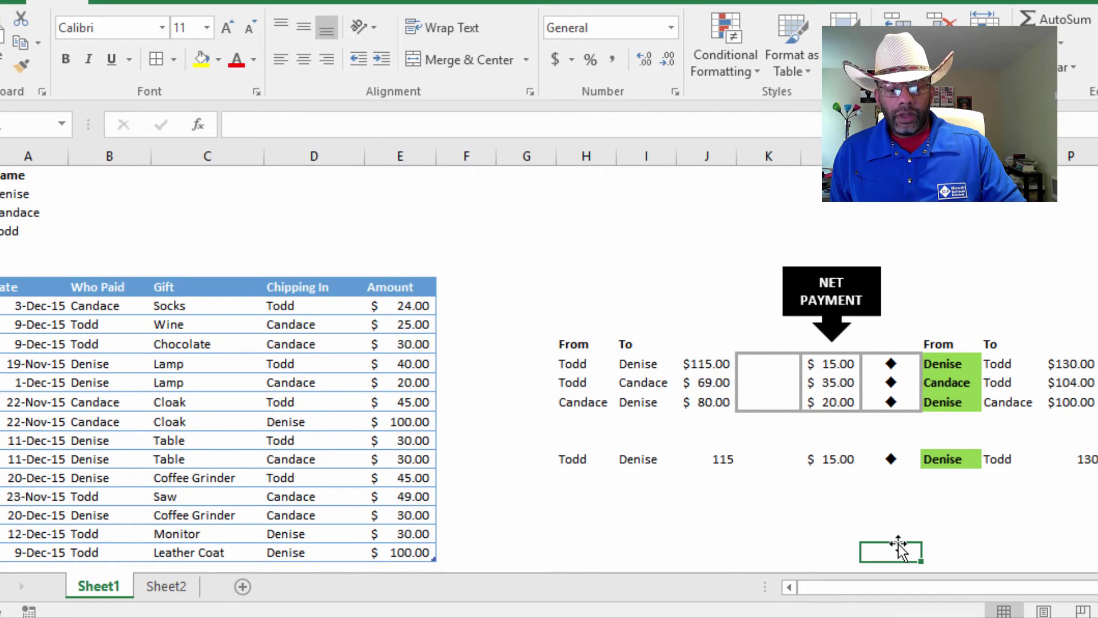
click(832, 459)
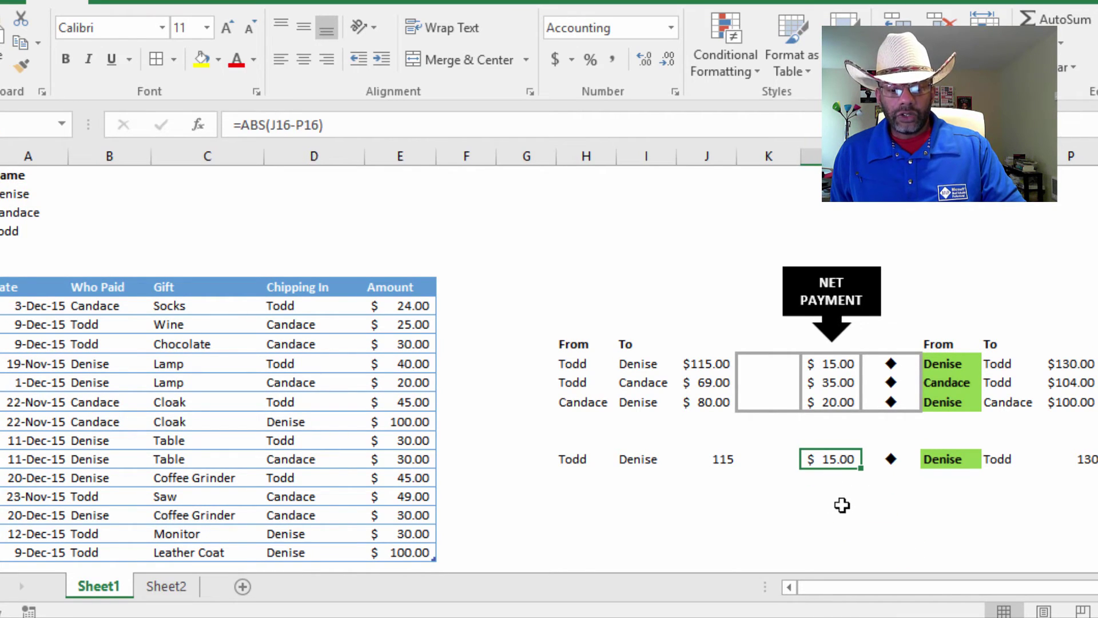
scroll(884, 460, right, 1)
click(886, 459)
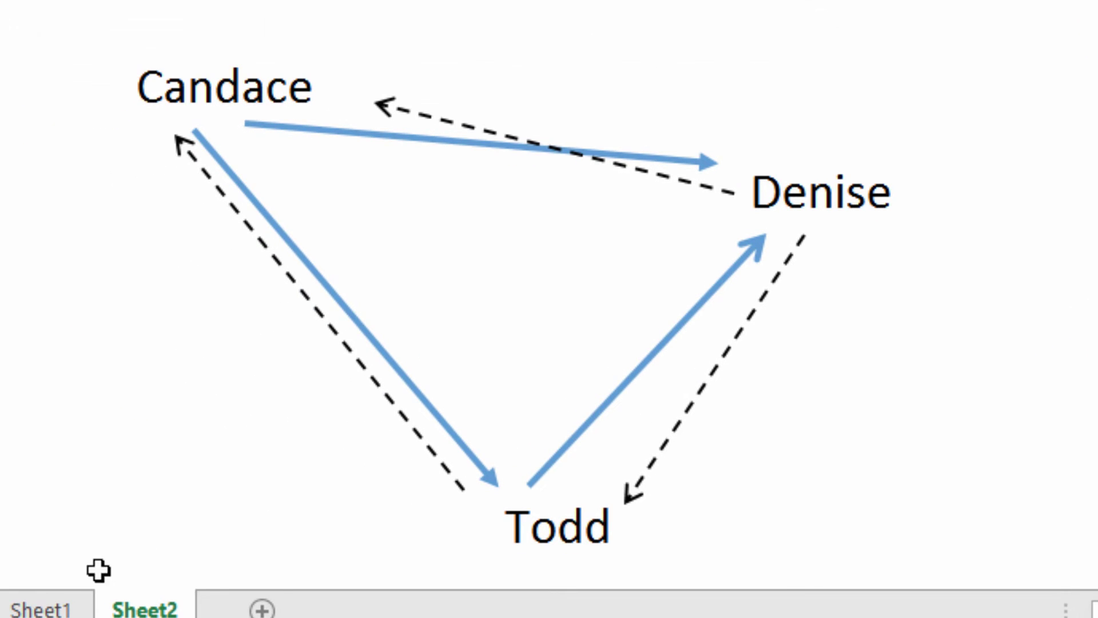
Step: Return to Sheet1 and clear the practice calculation from the block starting at G15 down through row 19
click(61, 606)
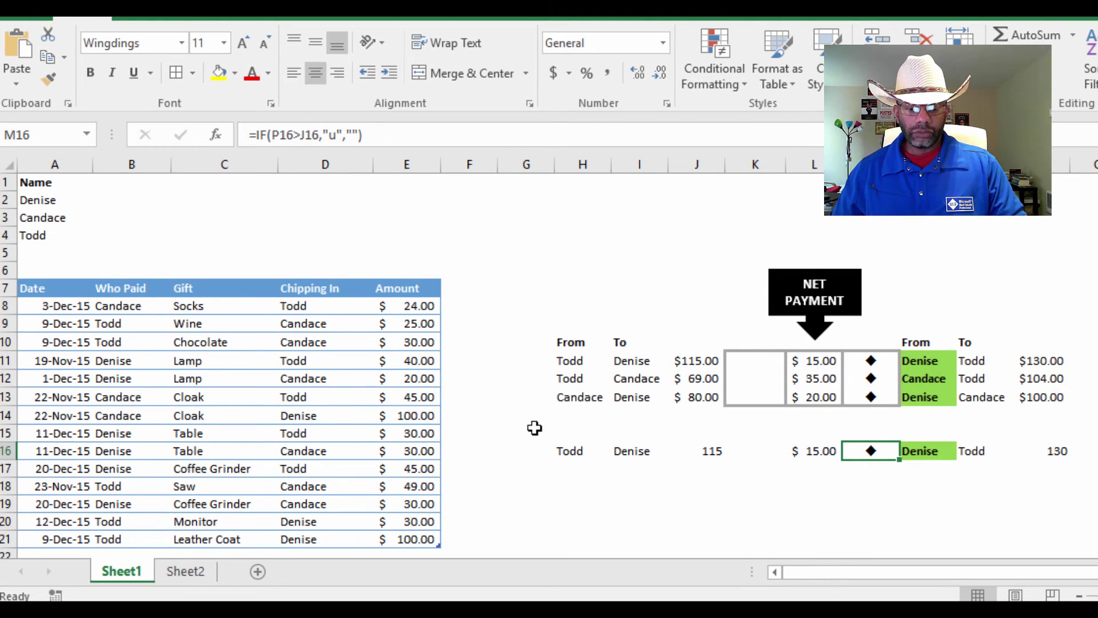
drag(534, 428, 614, 435)
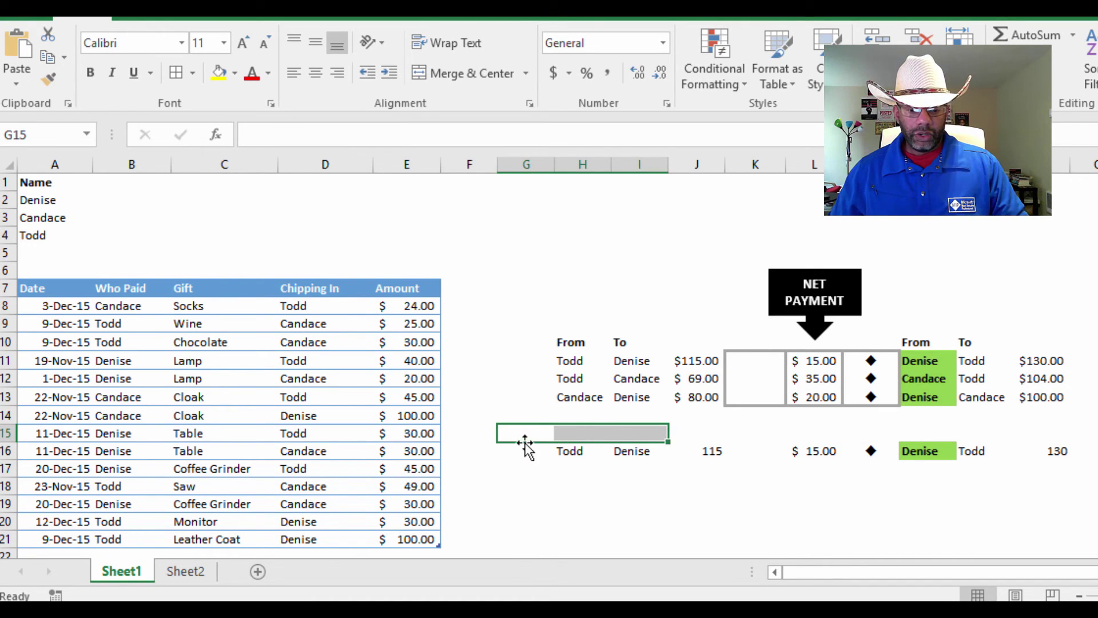
drag(524, 433, 1093, 495)
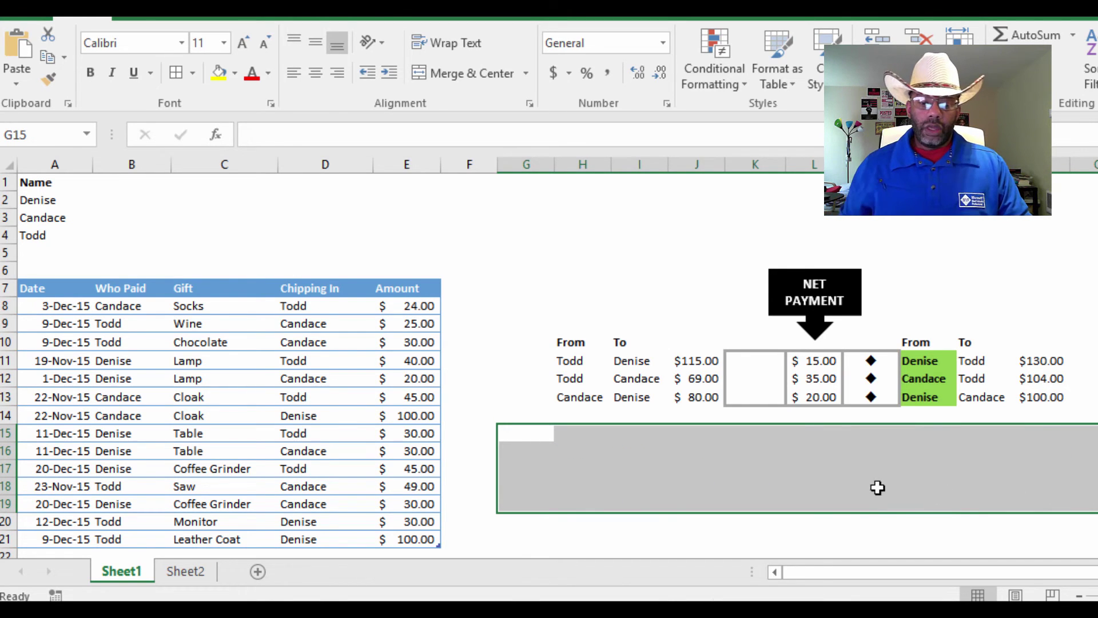
click(498, 194)
Step: Add a gift entry in row 22: date 9dec15, gift Leather Coat, amount 70, with row 21's payer and row 19's contributor
scroll(672, 502, down, 1)
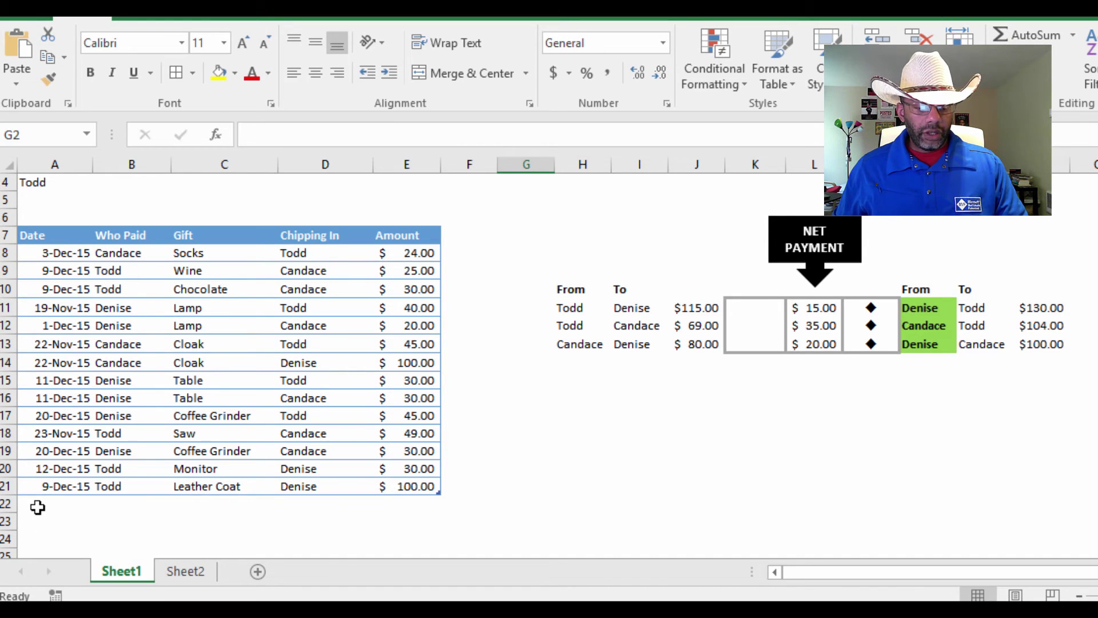
click(37, 507)
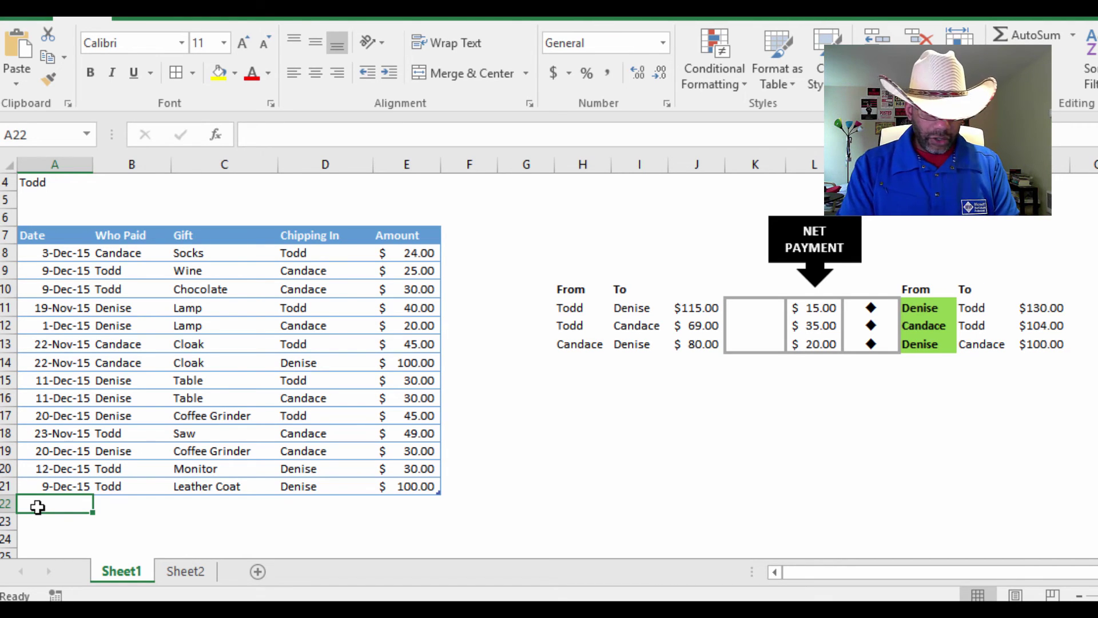
text(9dec15)
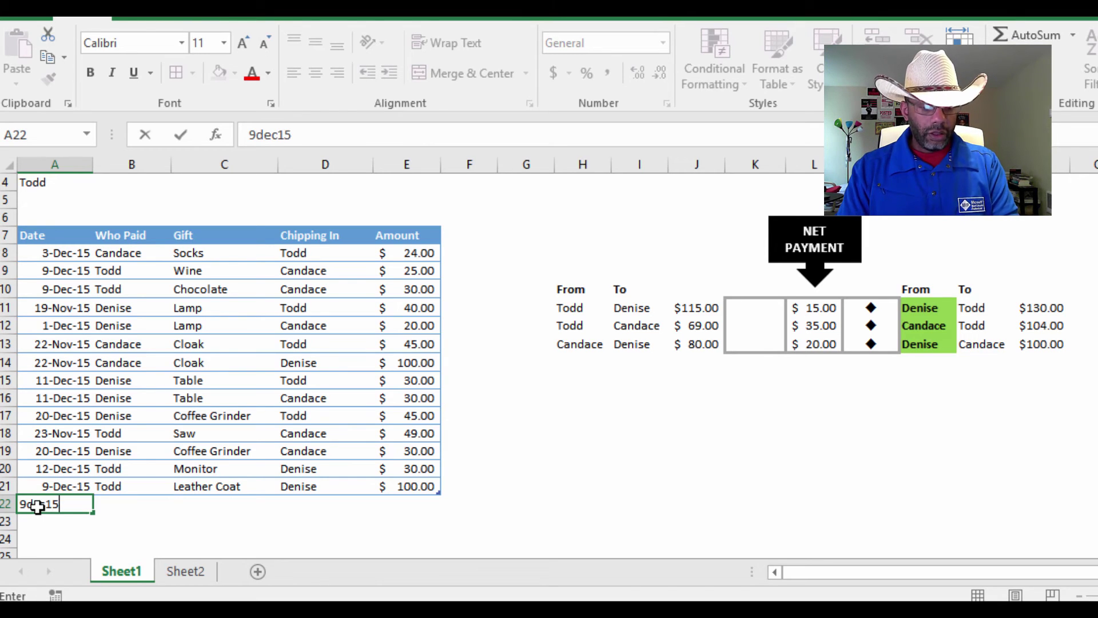
key(Tab)
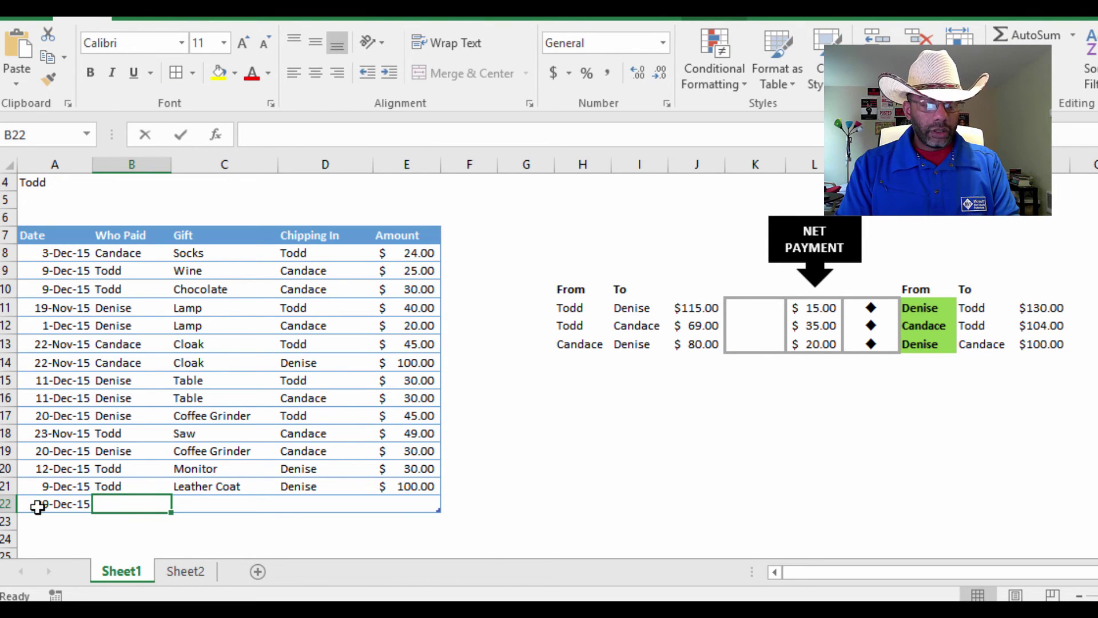
text(Todd)
key(Tab)
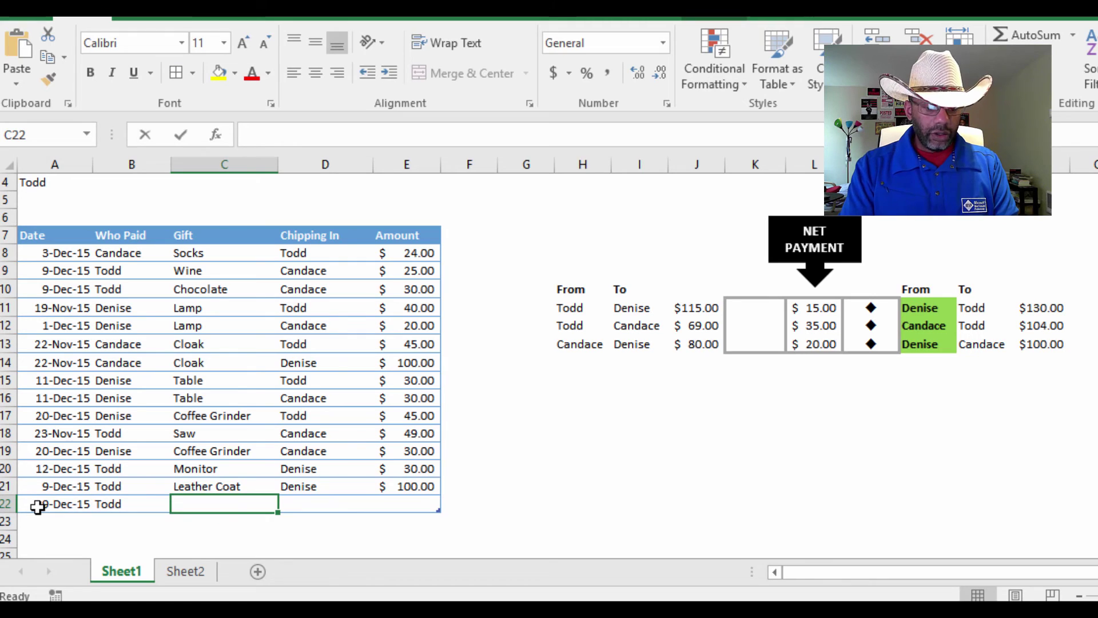
text(L)
key(Tab)
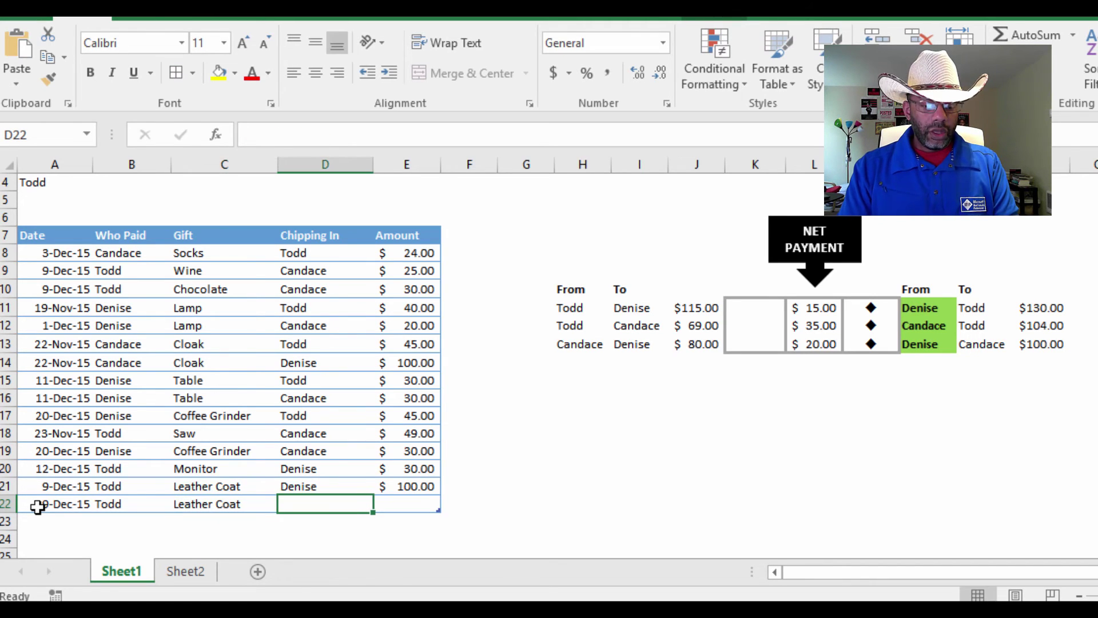
text(Candace)
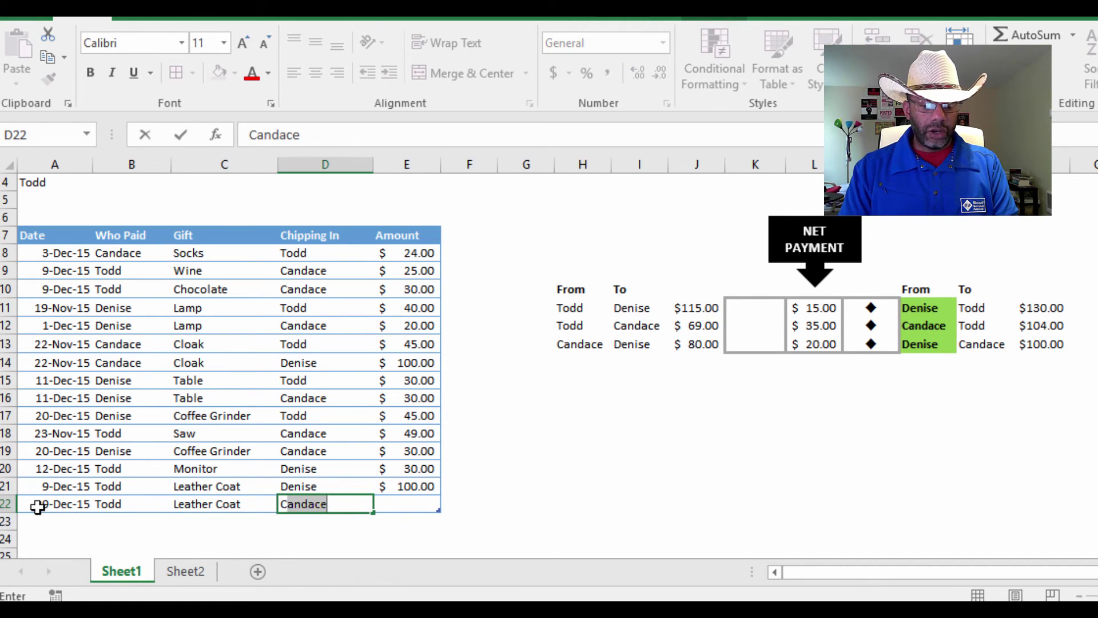
key(Tab)
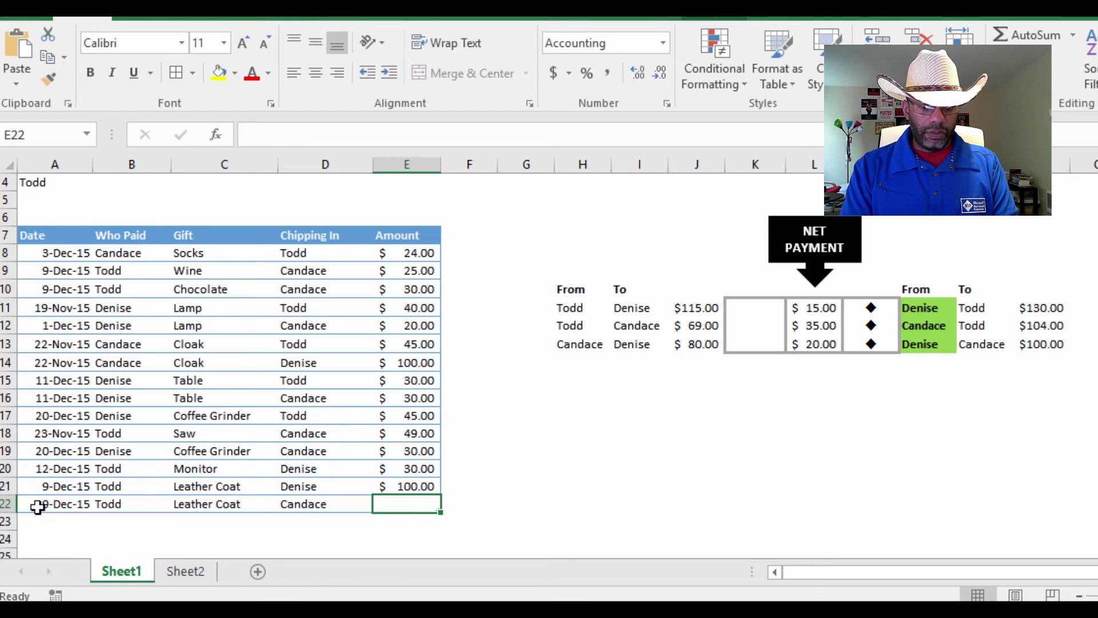
text(70)
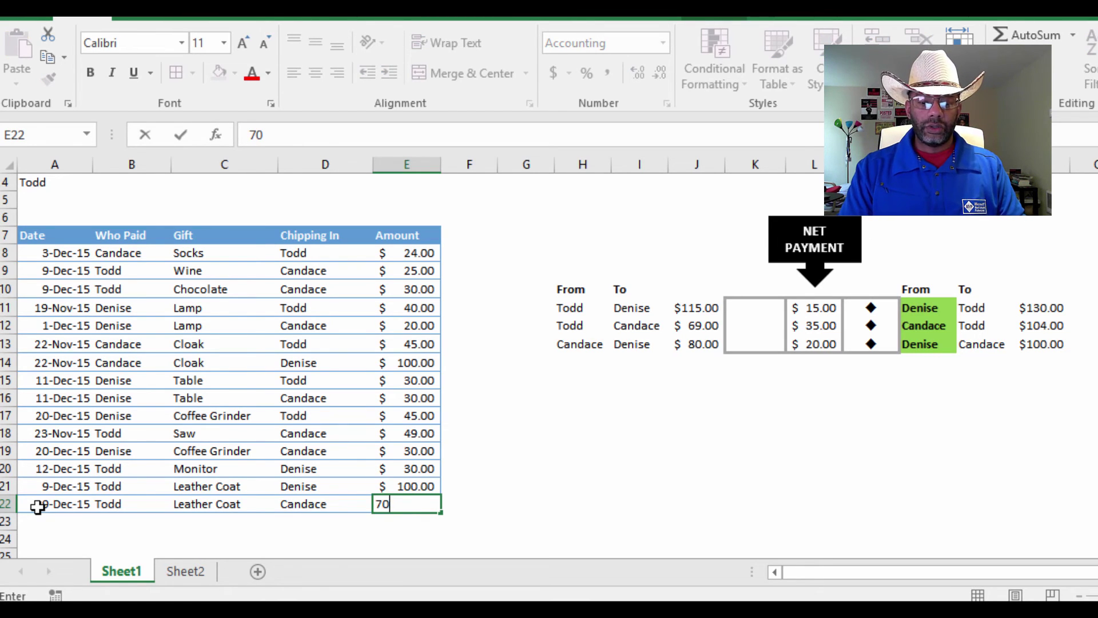
key(Return)
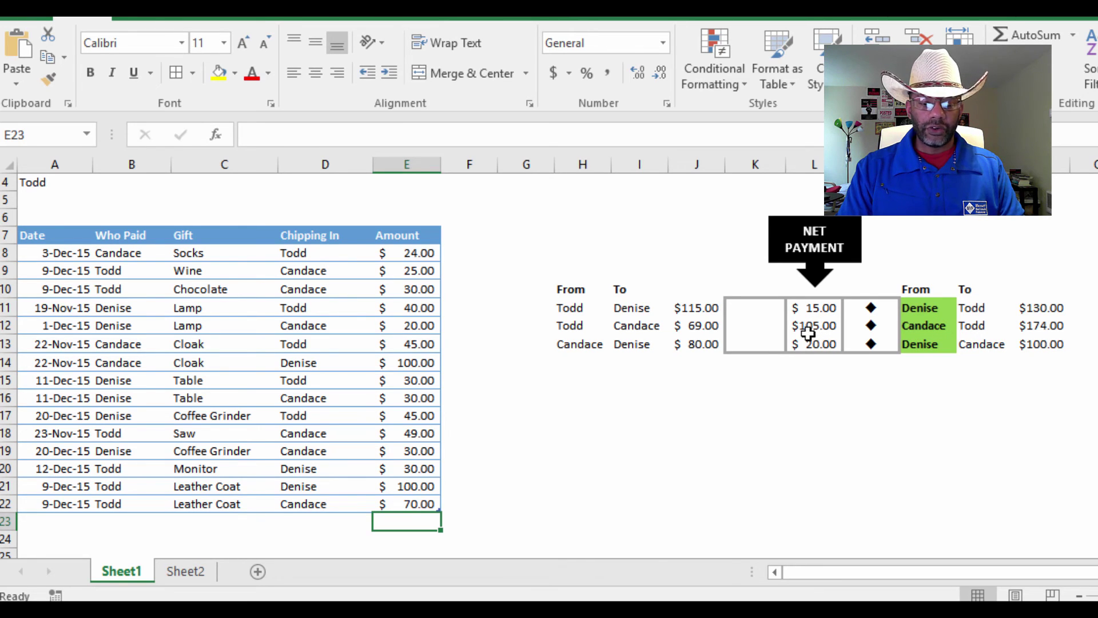
Step: Add a gift entry in row 23: date 15dec15, gift New tires, amount 200, with the same payer and contributor as row 8
click(38, 520)
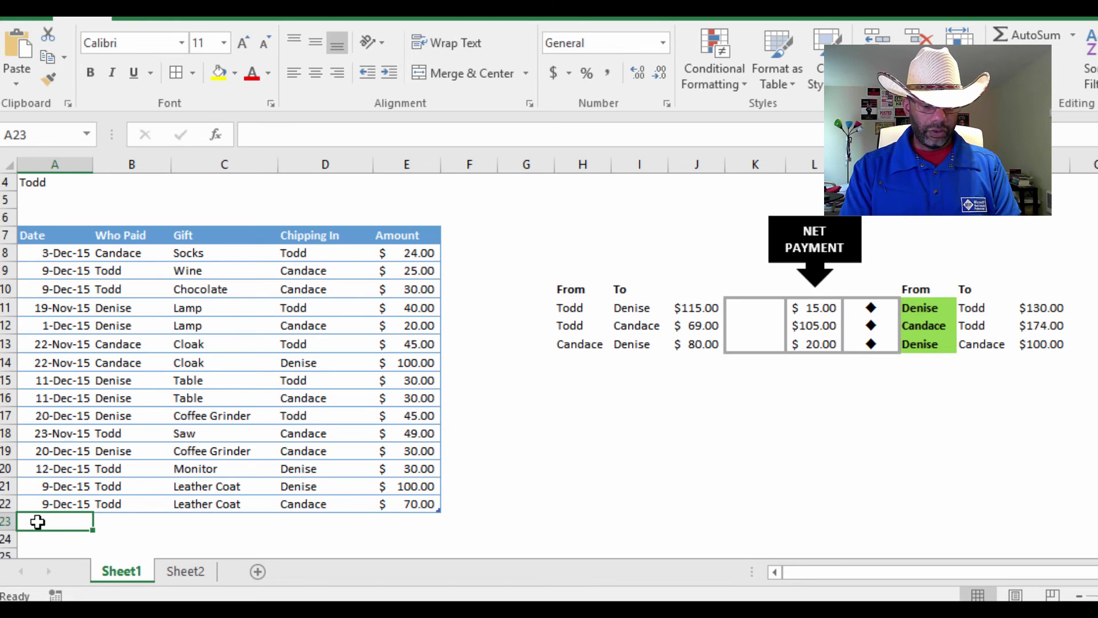
text(15de)
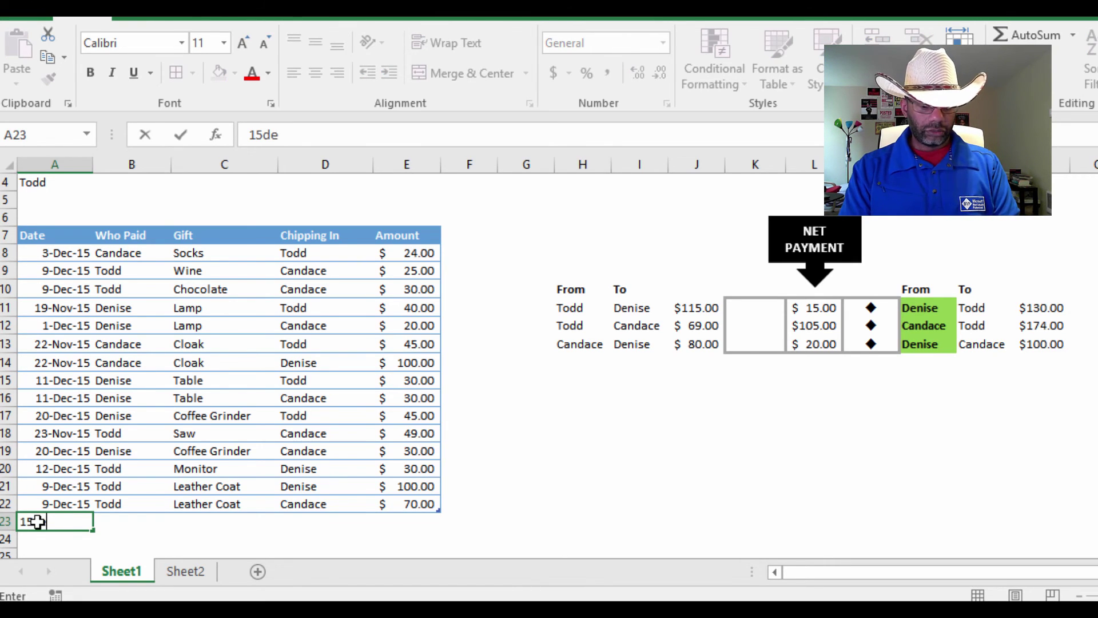
text(c15)
key(Tab)
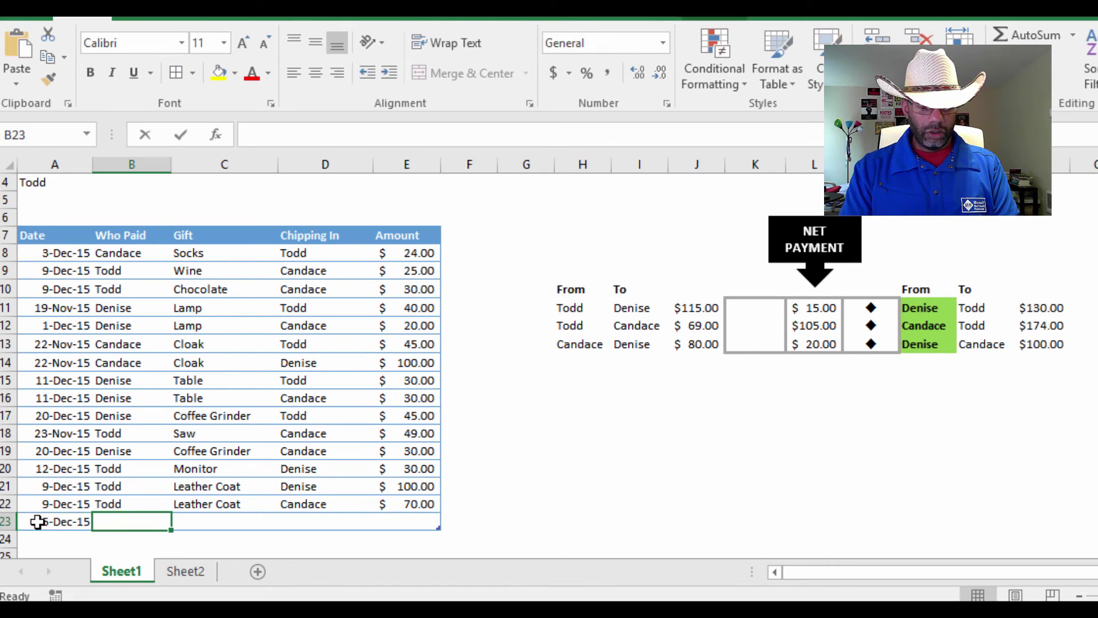
text(Candace)
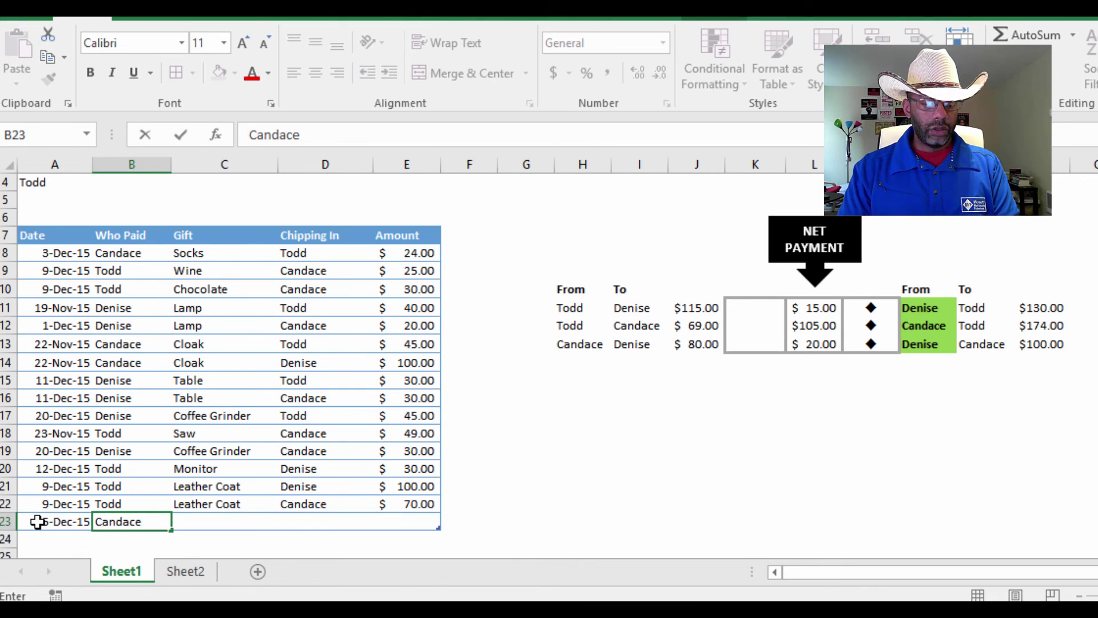
key(Tab)
text(New tire)
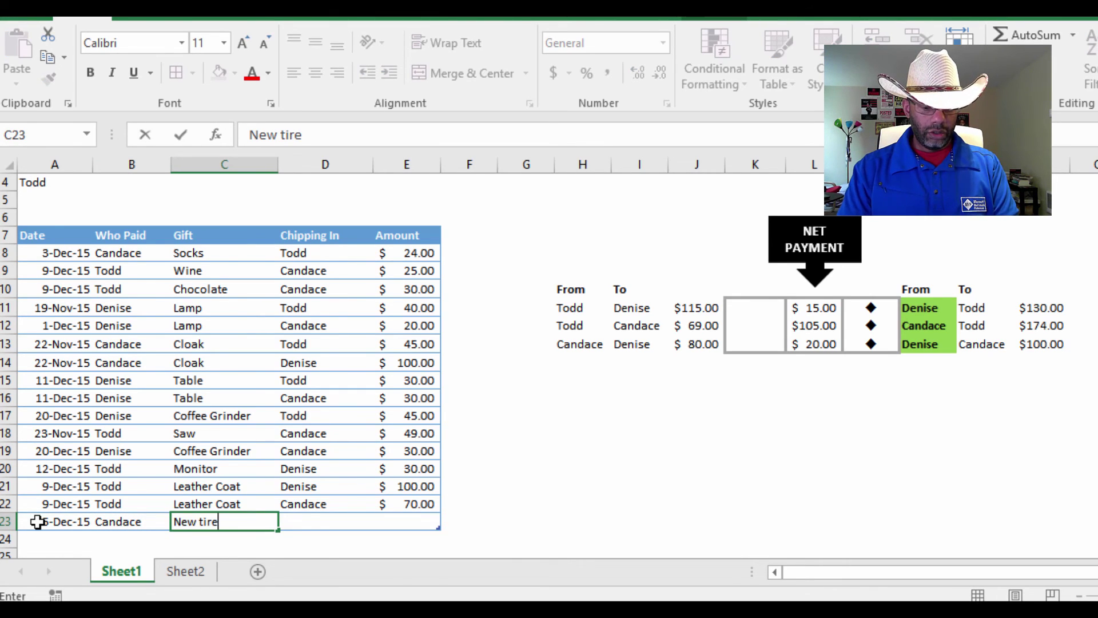
key(Tab)
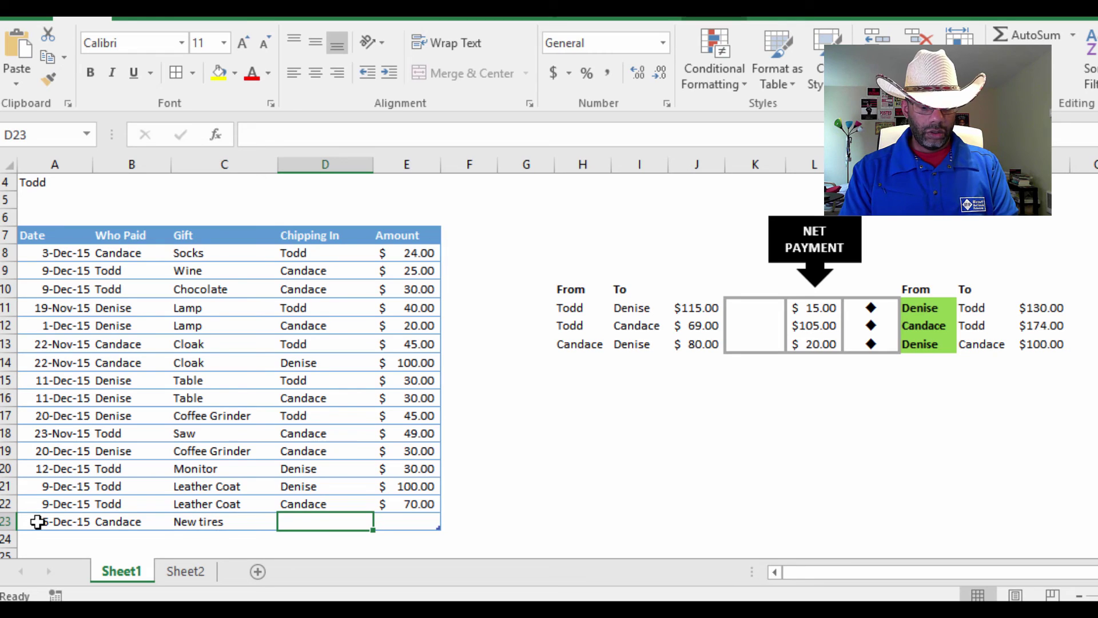
text(Todd)
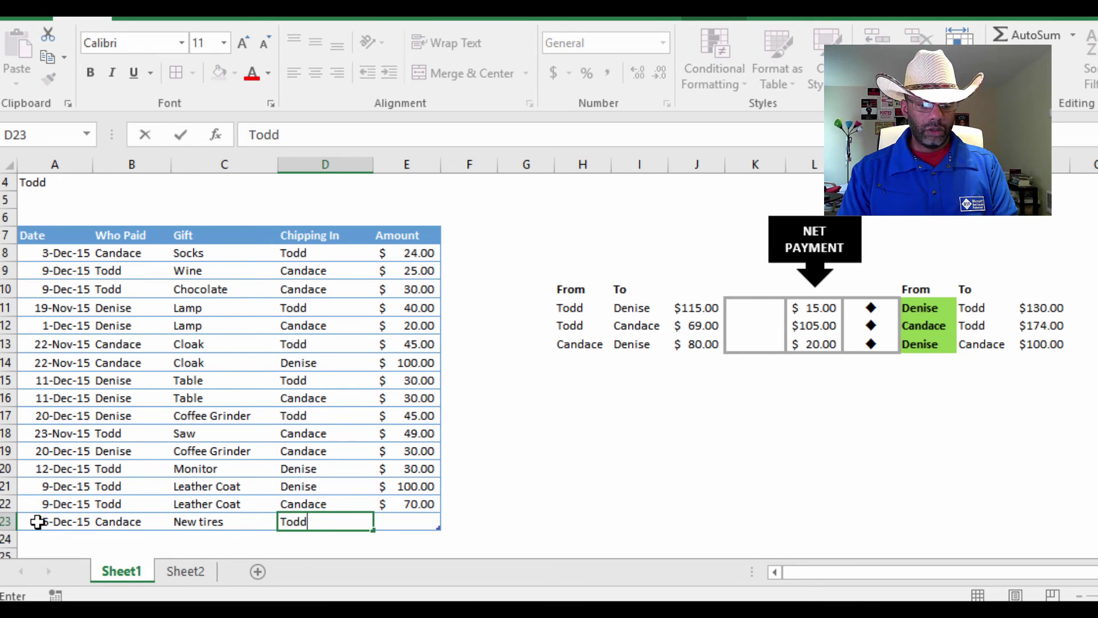
key(Tab)
text(200)
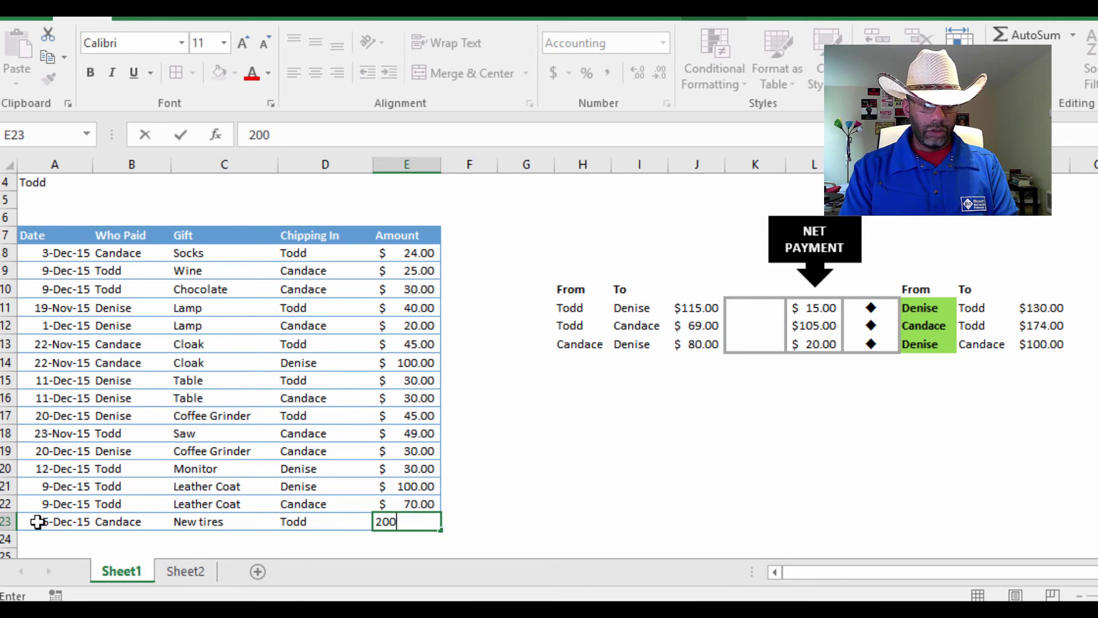
key(Return)
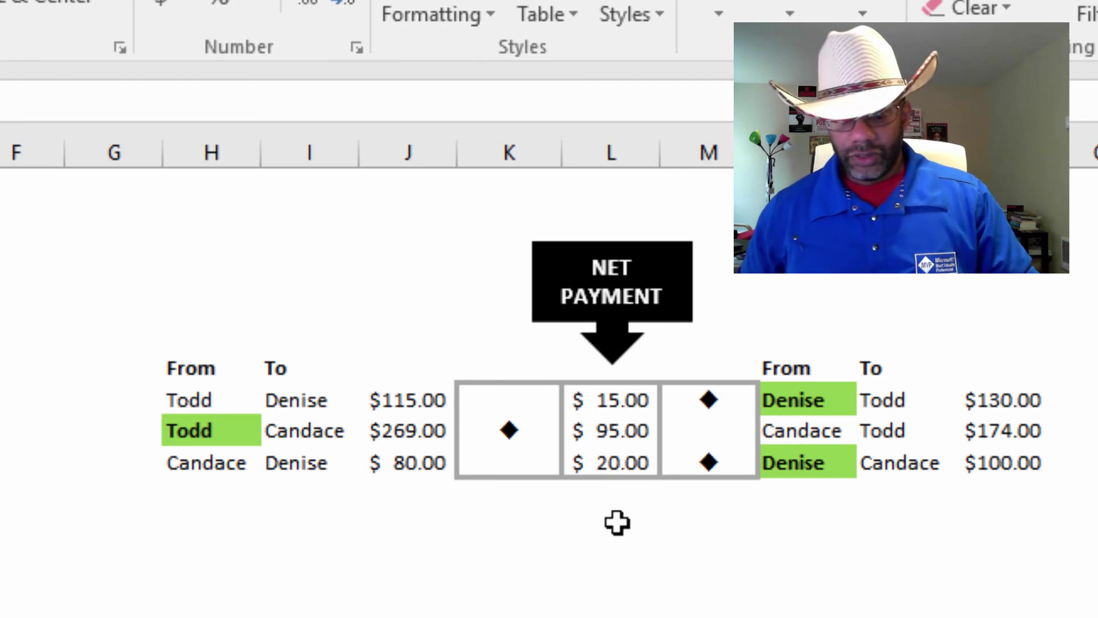
Step: Move the snowman picture up between the gift table and the payment summary, overlapping both, and deselect it
scroll(640, 525, down, 5)
scroll(449, 375, down, 5)
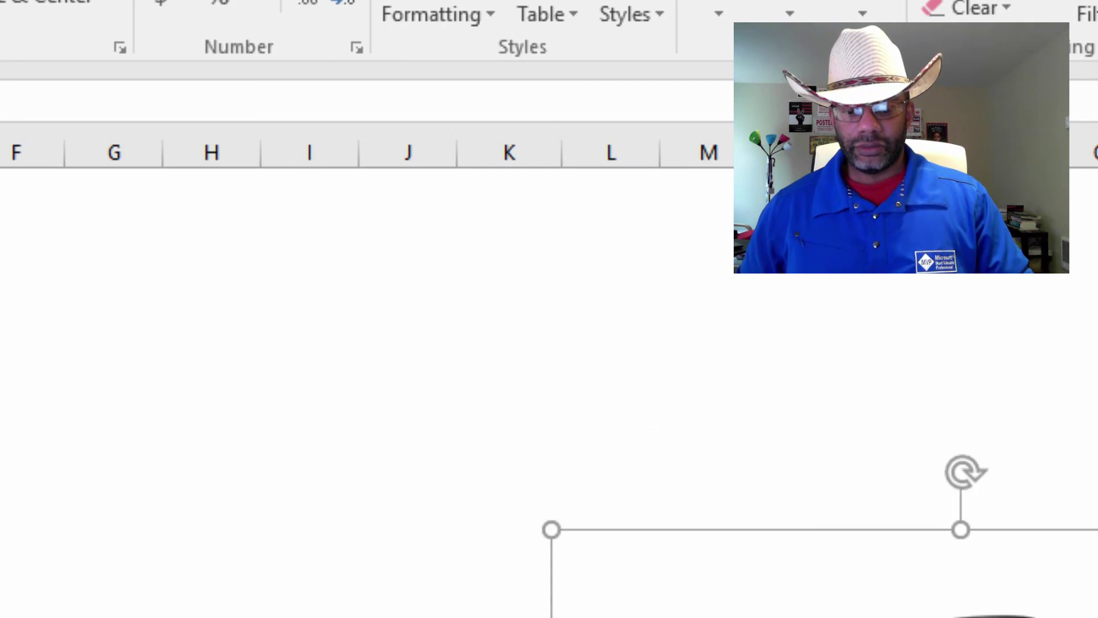
scroll(425, 596, up, 10)
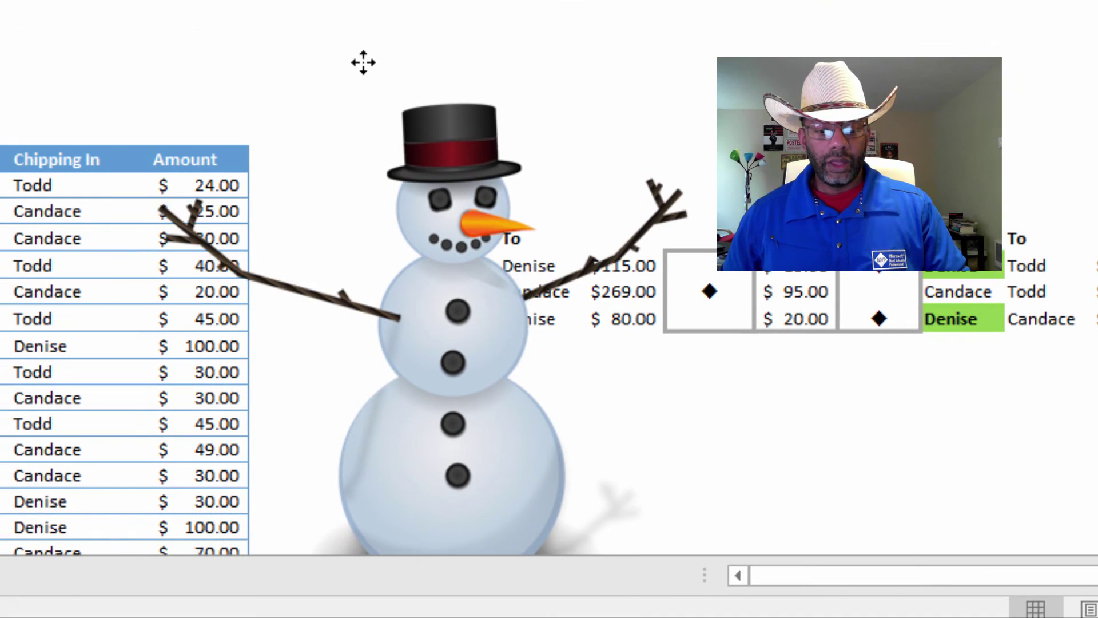
drag(363, 62, 358, 40)
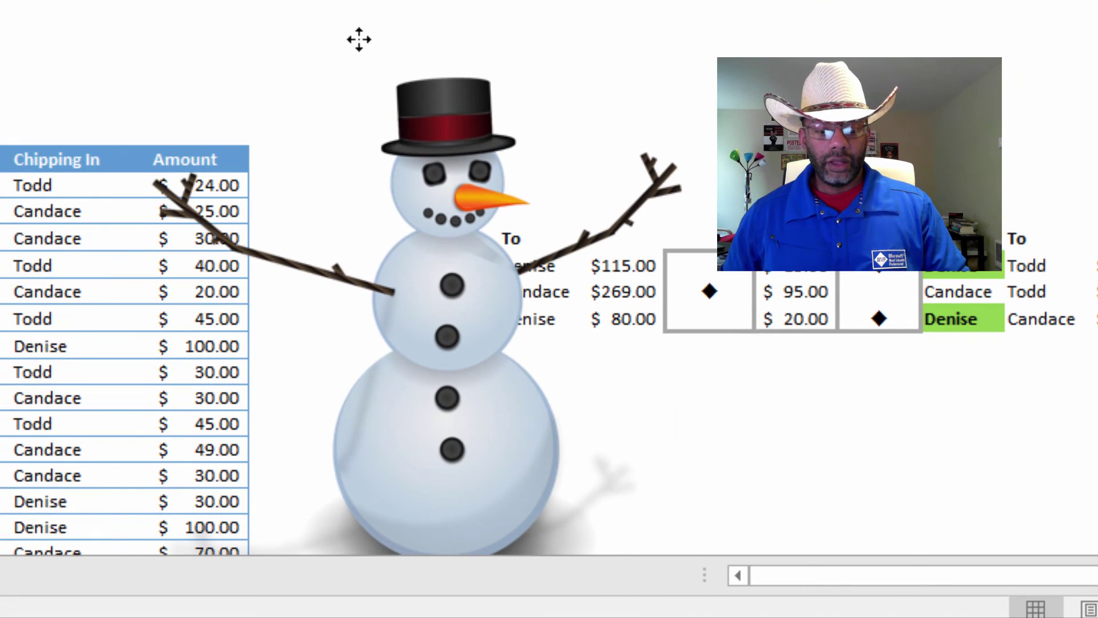
click(1045, 467)
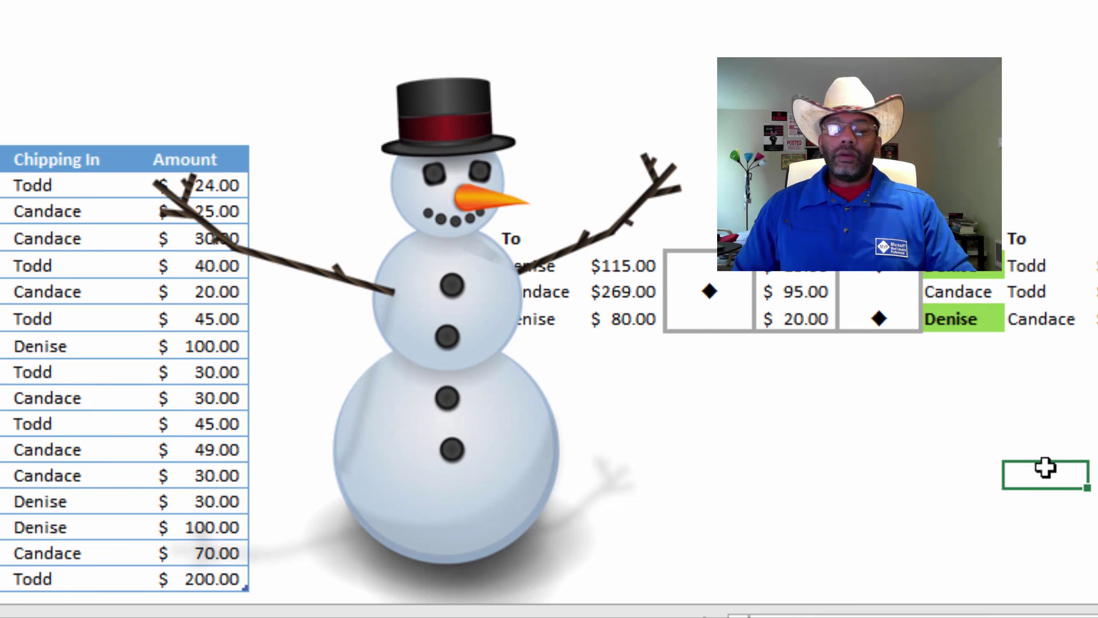